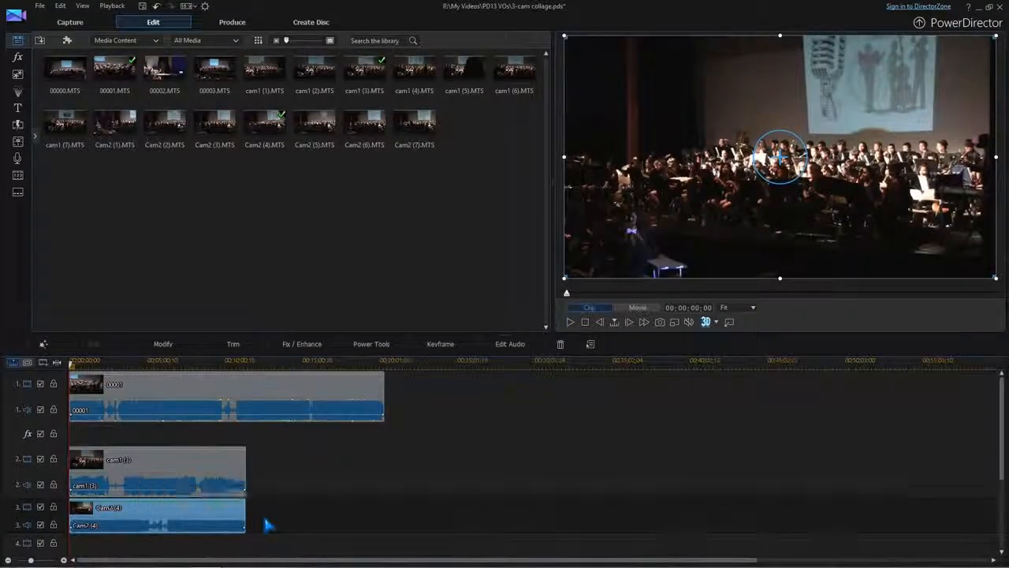
Select clips 00001, cam1 (3) and Cam2 (4) on the three tracks and synchronize them by audio
left_click_drag(210, 545, 205, 387)
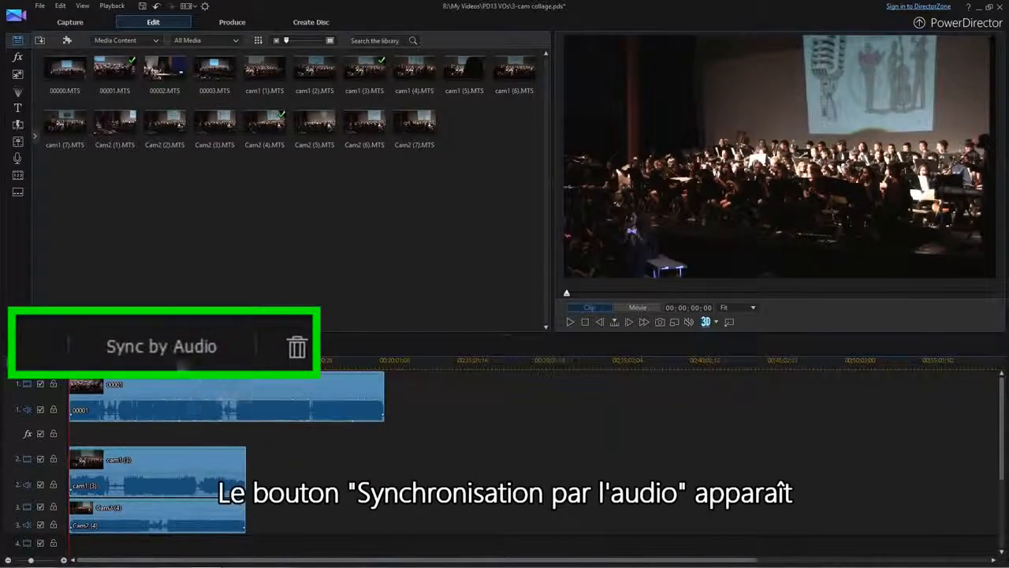
left_click(172, 359)
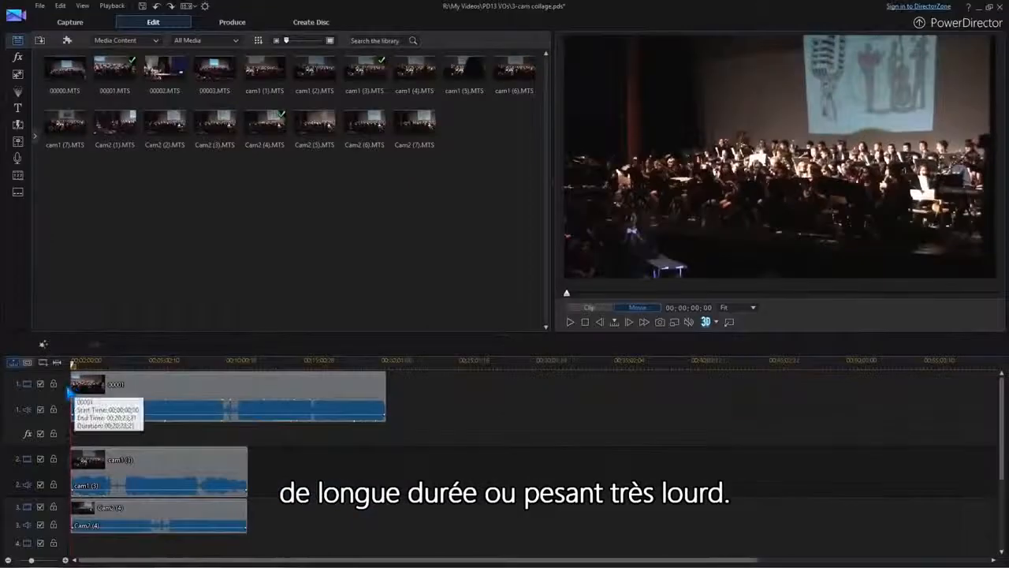
Trim 00001's start to about 14:37, cam1 (3)'s start to about 7:01 and Cam2 (4)'s end to about 2:12, and synchronize all three by audio
left_click(81, 392)
left_click_drag(80, 389, 297, 389)
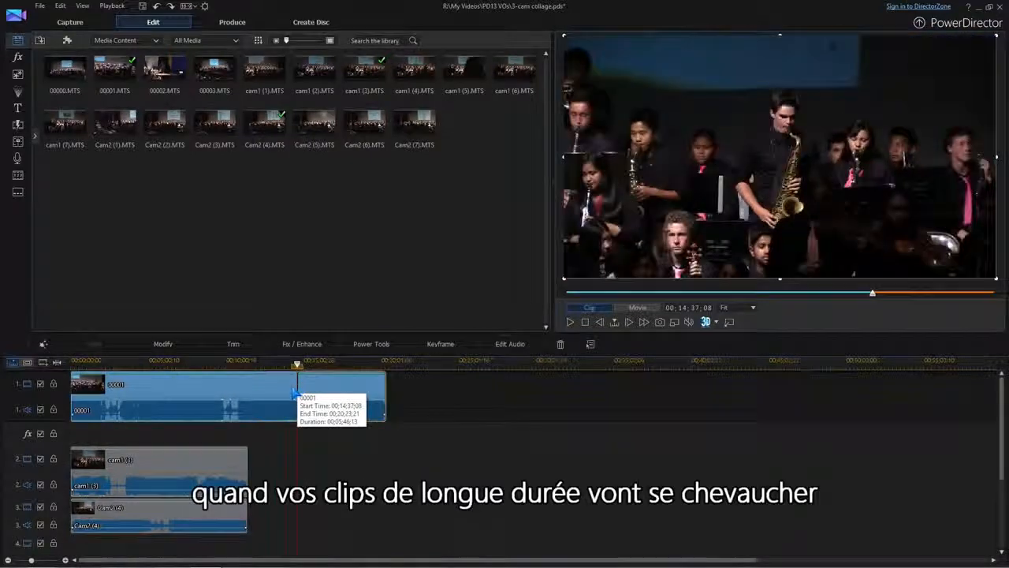
left_click(166, 466)
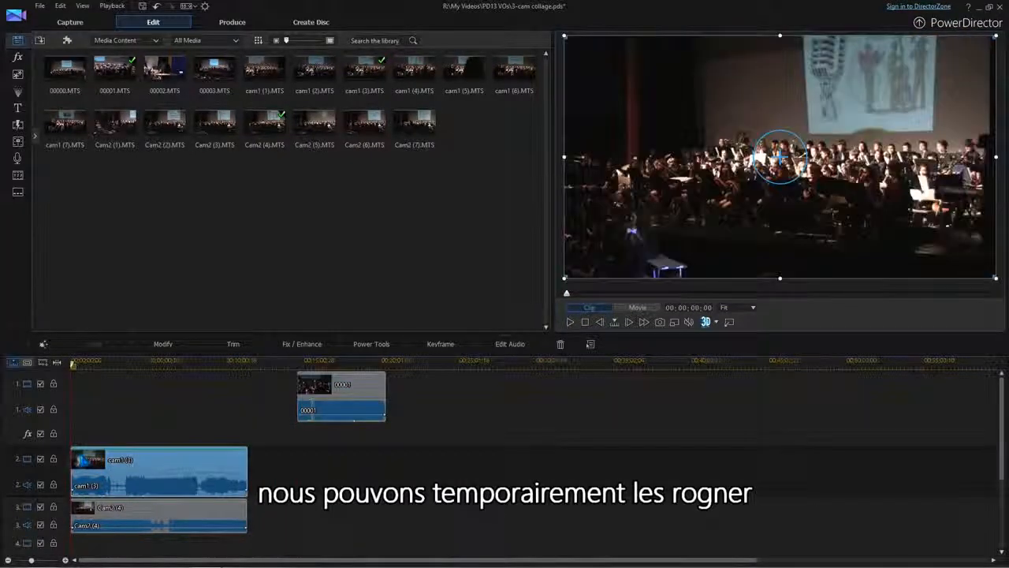
left_click_drag(72, 469, 179, 465)
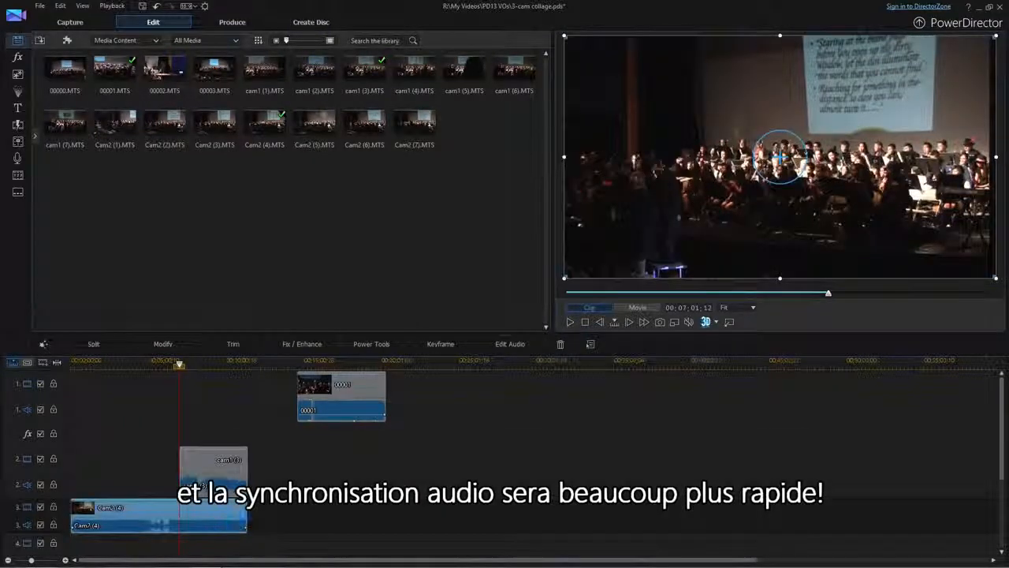
left_click_drag(248, 517, 446, 399)
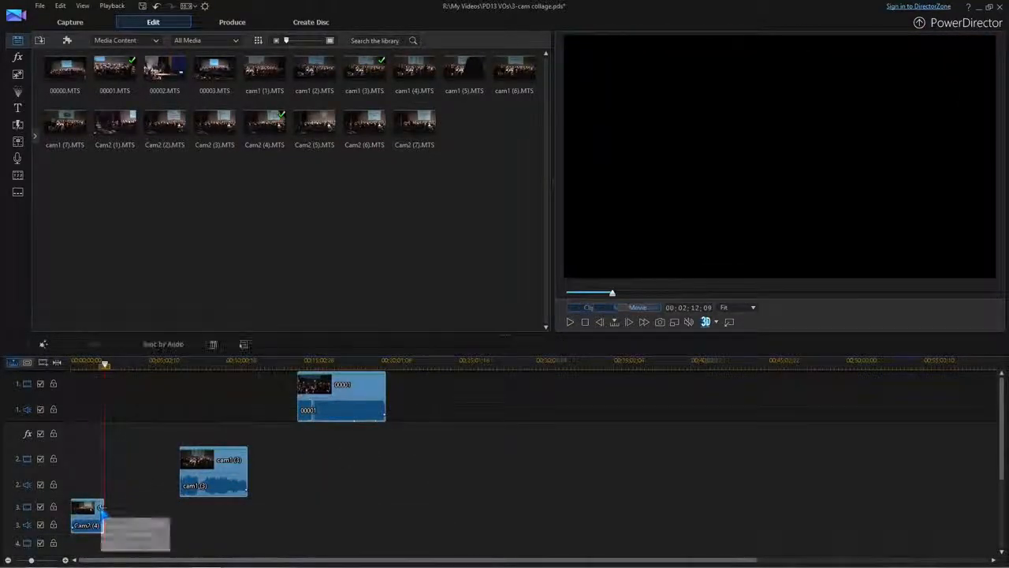
left_click(163, 352)
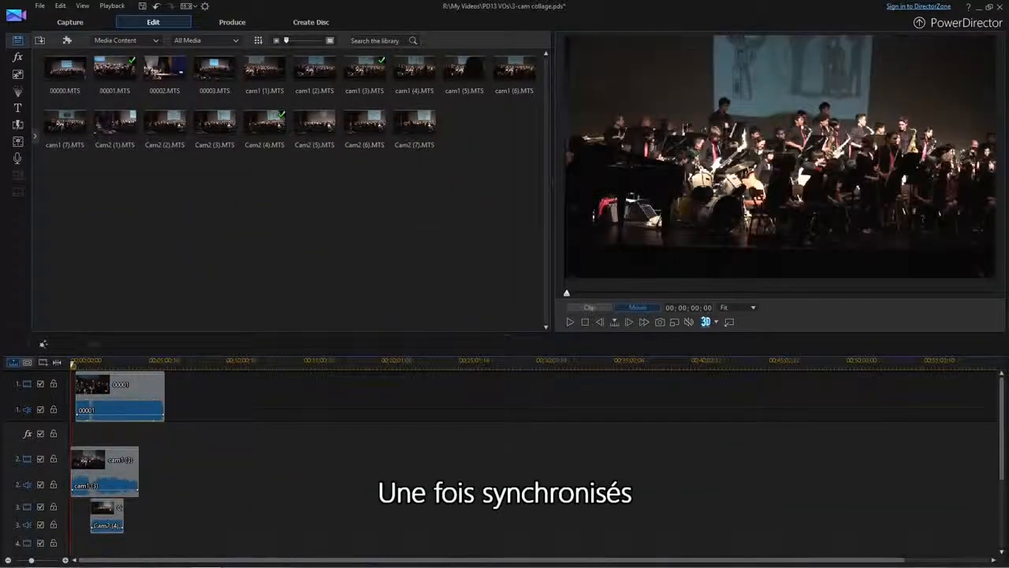
Move the synchronized clips farther along the timeline and extend each one back to its full length
left_click_drag(111, 546, 281, 394)
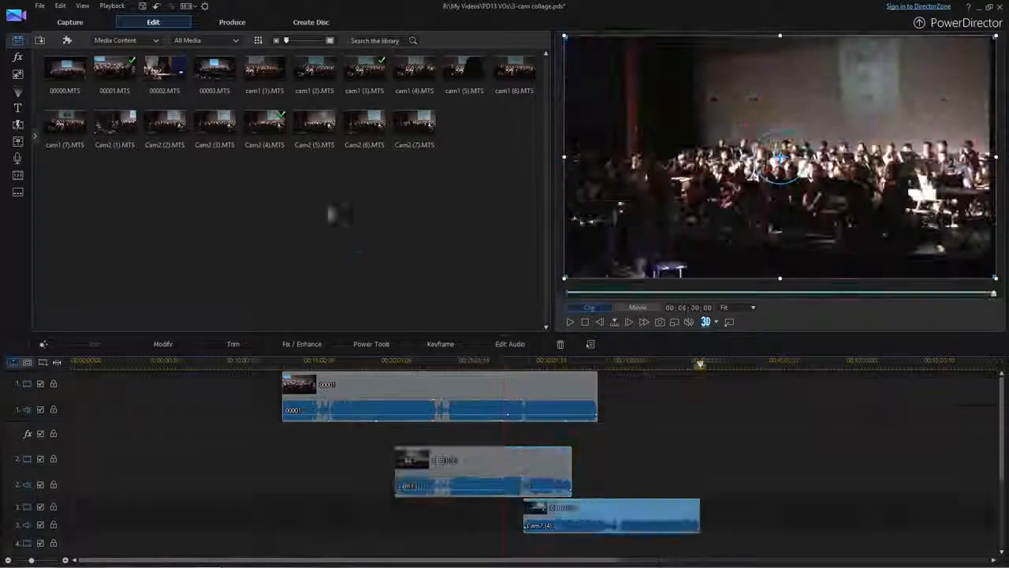
left_click_drag(635, 520, 699, 520)
Add 00002 after 00001, cam1 (4) after cam1 (3), and Cam2 (3) and Cam2 (5) before and after Cam2 (4)
left_click_drag(164, 71, 599, 406)
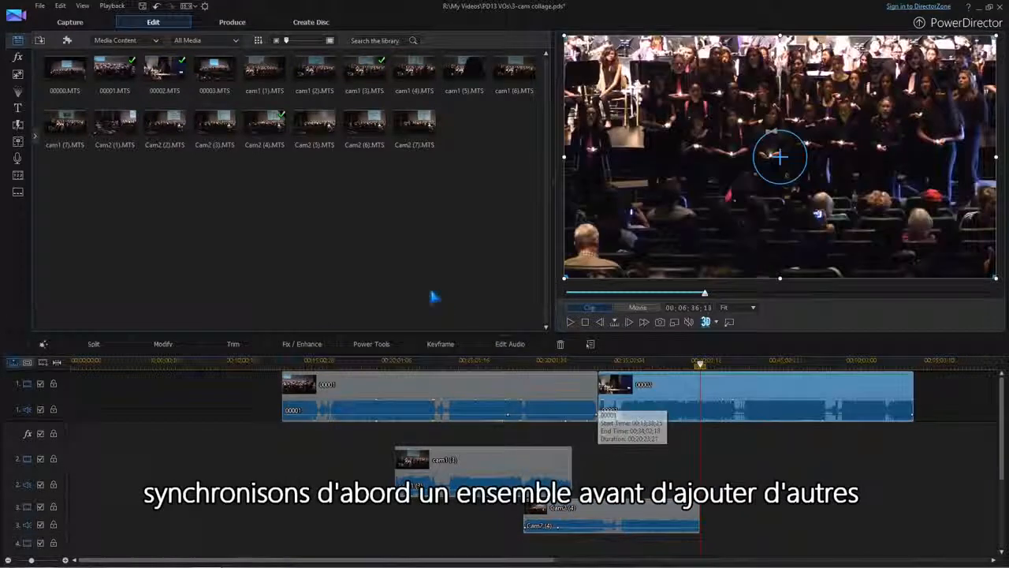
left_click_drag(471, 203, 579, 469)
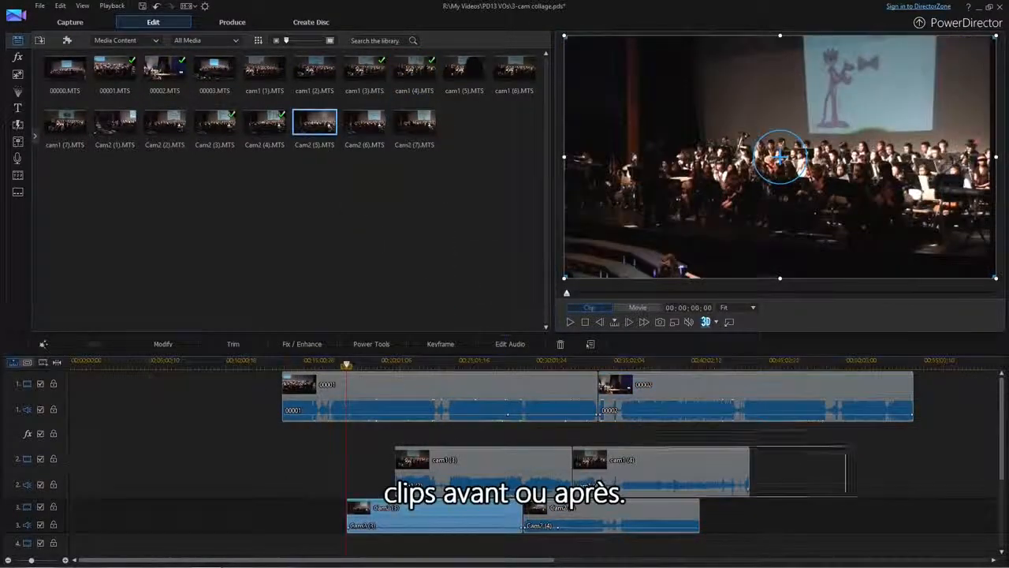
left_click_drag(796, 473, 704, 536)
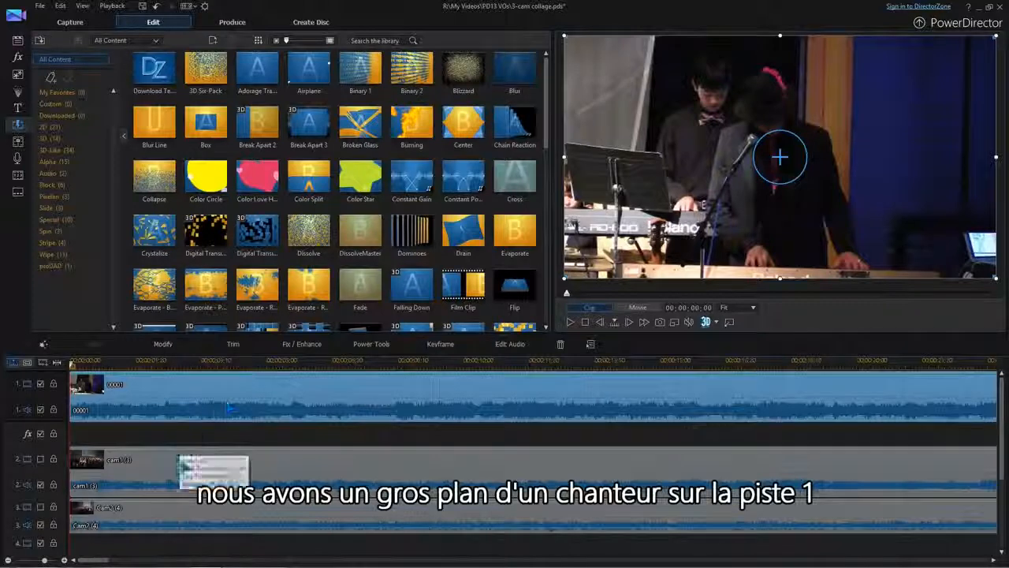
Enable video tracks 2 and 3 to show the cam1 (3) and Cam2 (4) wide shots
left_click(182, 455)
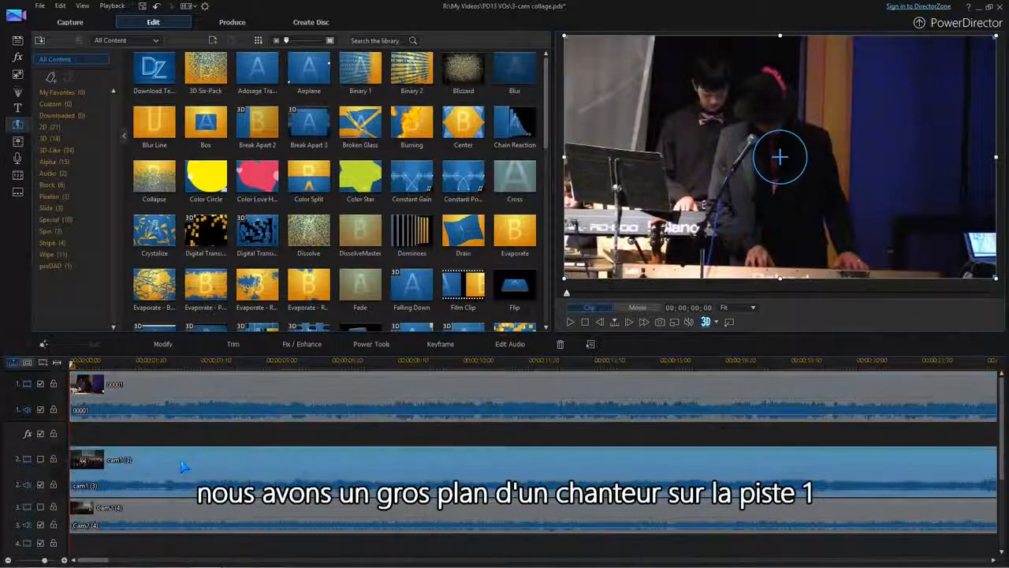
left_click(40, 459)
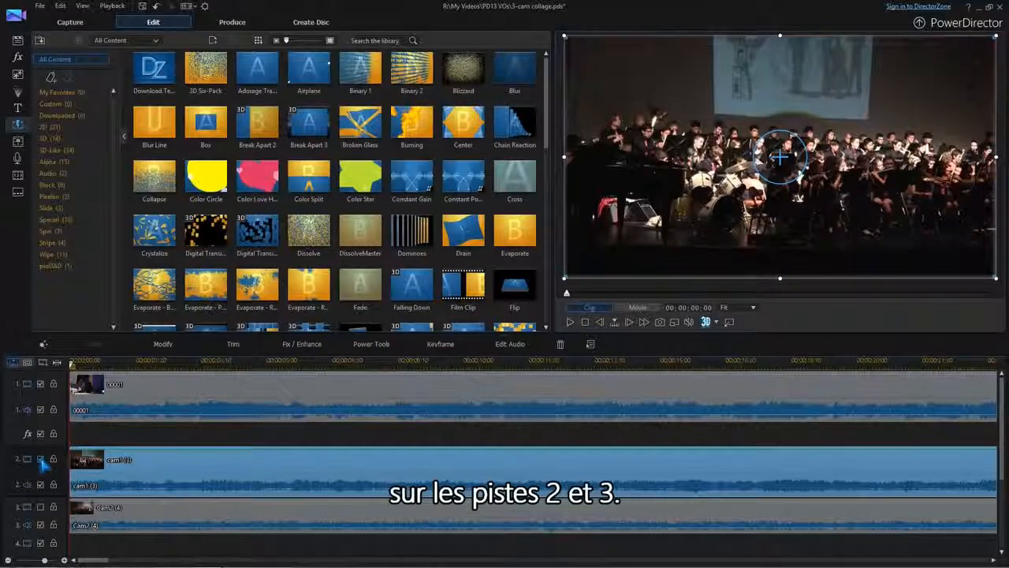
left_click(175, 514)
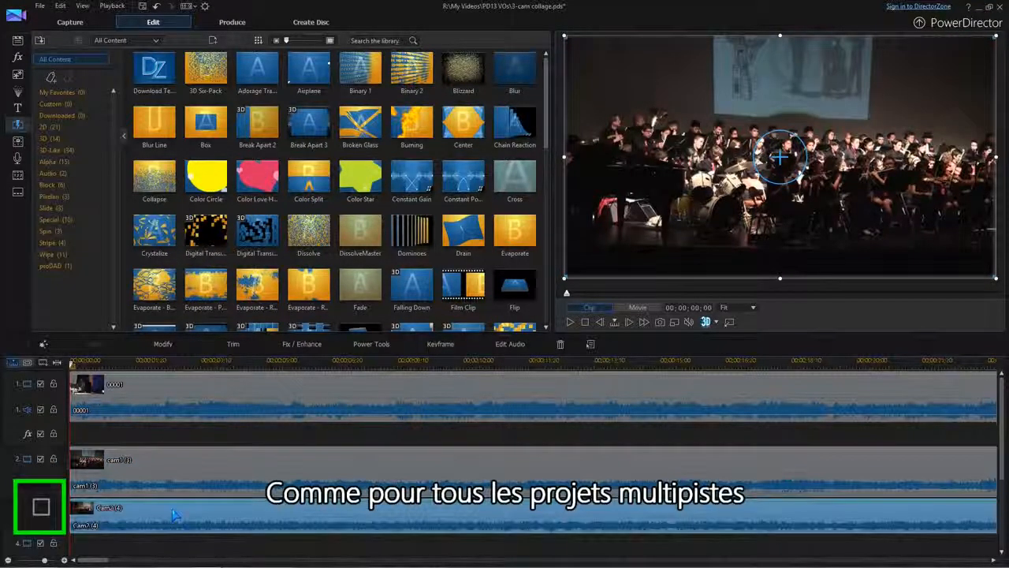
left_click(41, 508)
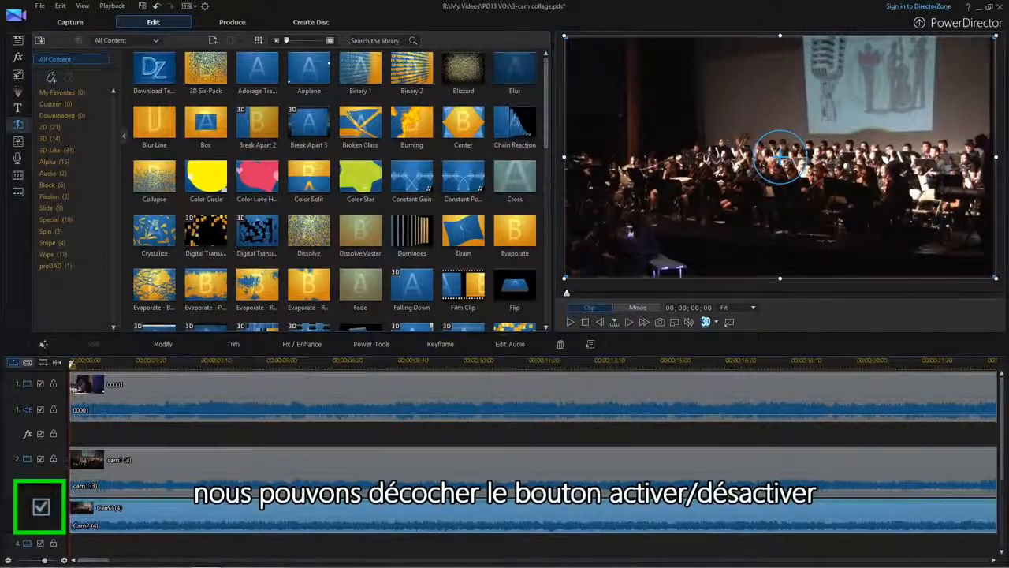
Trim the start of Cam2 (4) to about 6 seconds and of cam1 (3) to about 1 second on the timeline with Trim Only
left_click_drag(79, 514, 309, 513)
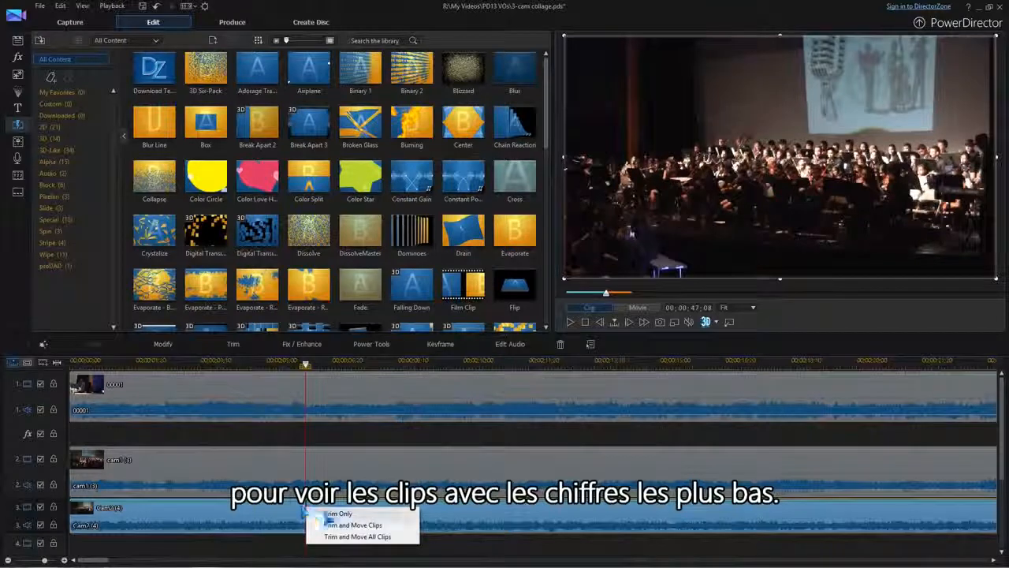
left_click(326, 514)
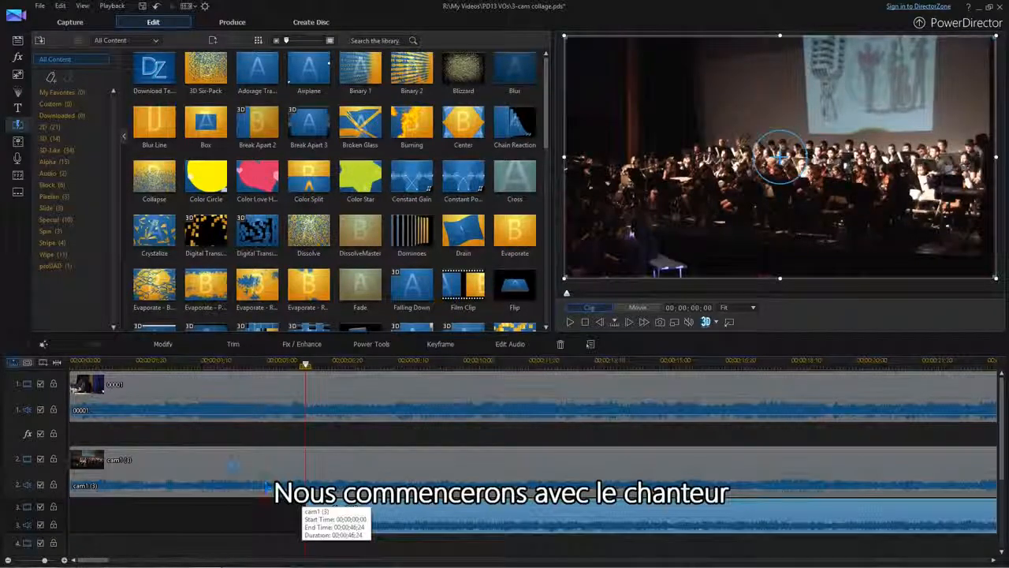
left_click(83, 464)
left_click_drag(77, 466, 108, 465)
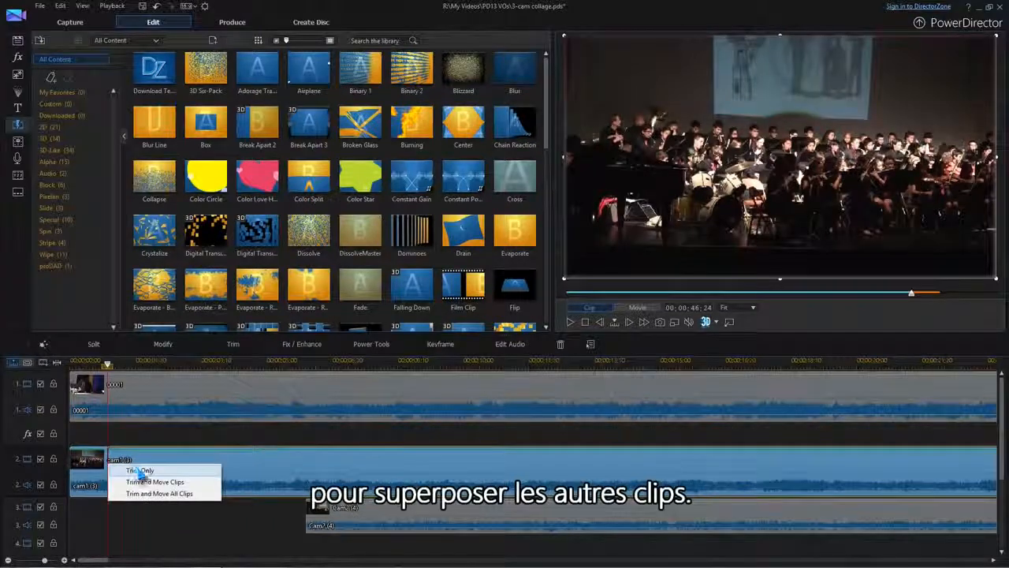
left_click(140, 471)
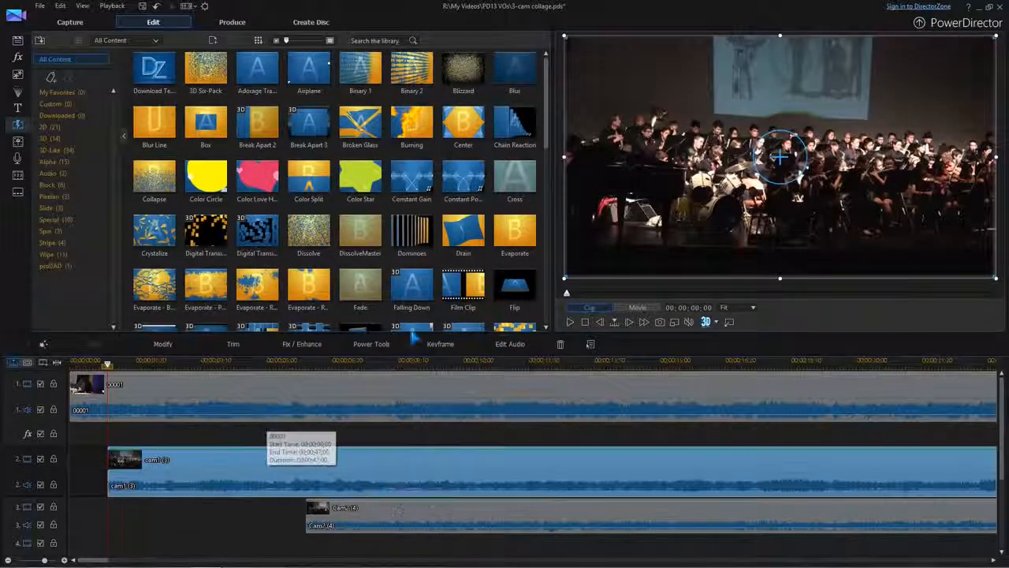
Add the Cross transition to the start of cam1 (3) and Cam2 (4) with a longer duration, and play the result
left_click_drag(525, 181, 117, 465)
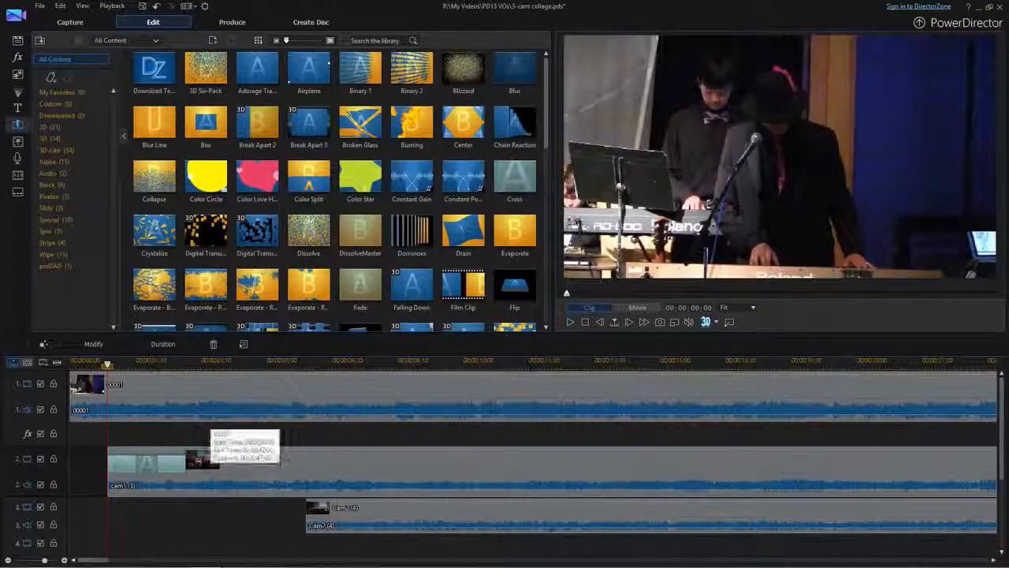
left_click(163, 344)
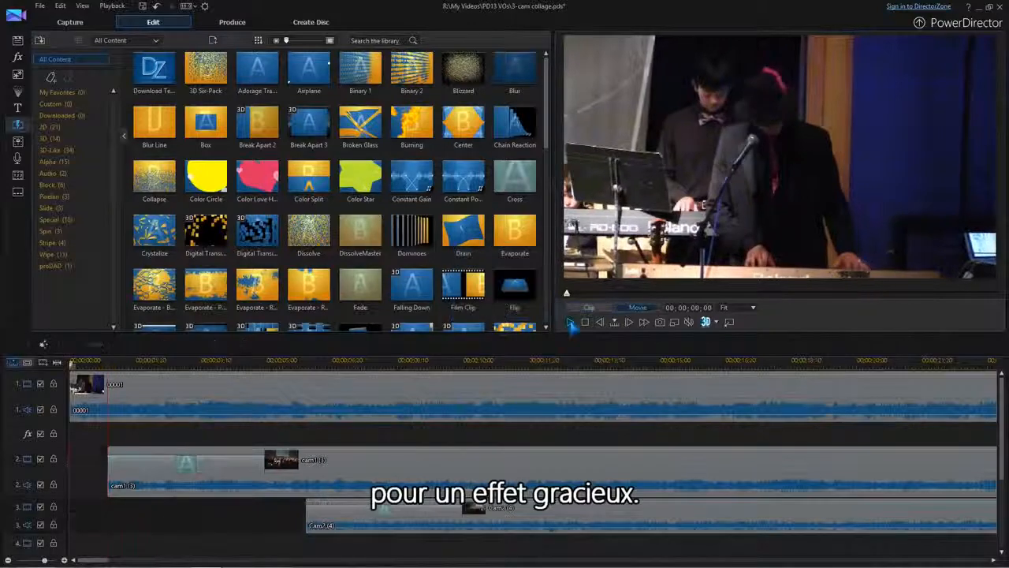
left_click(573, 323)
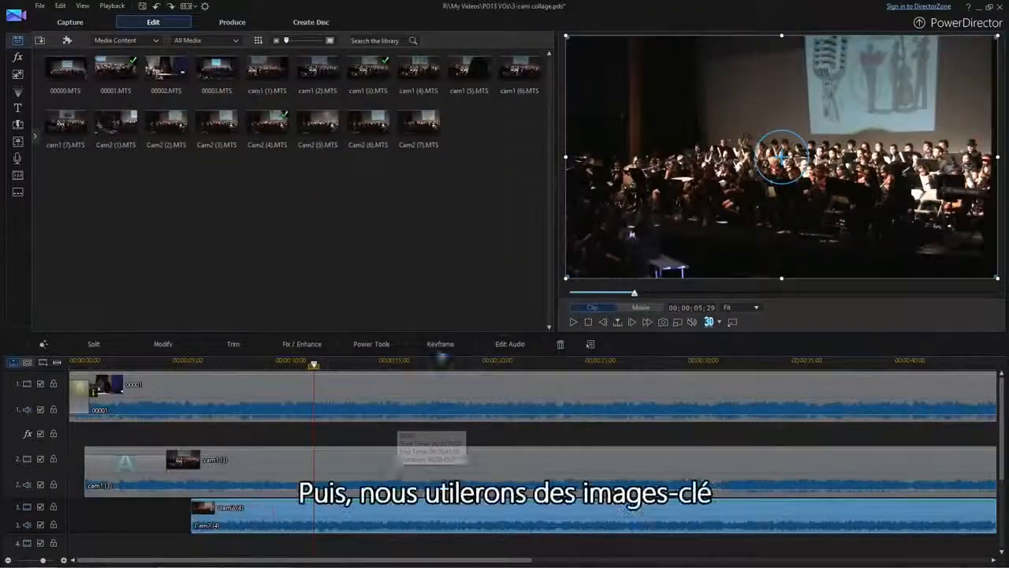
Open the keyframe settings of Cam2 (4) and play its scale and position animation
left_click(442, 345)
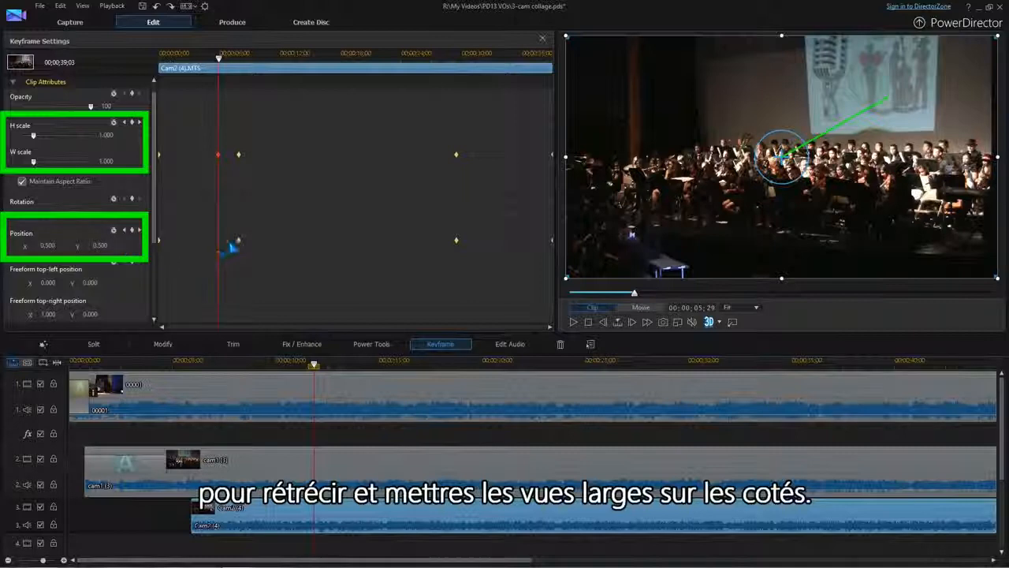
left_click(578, 322)
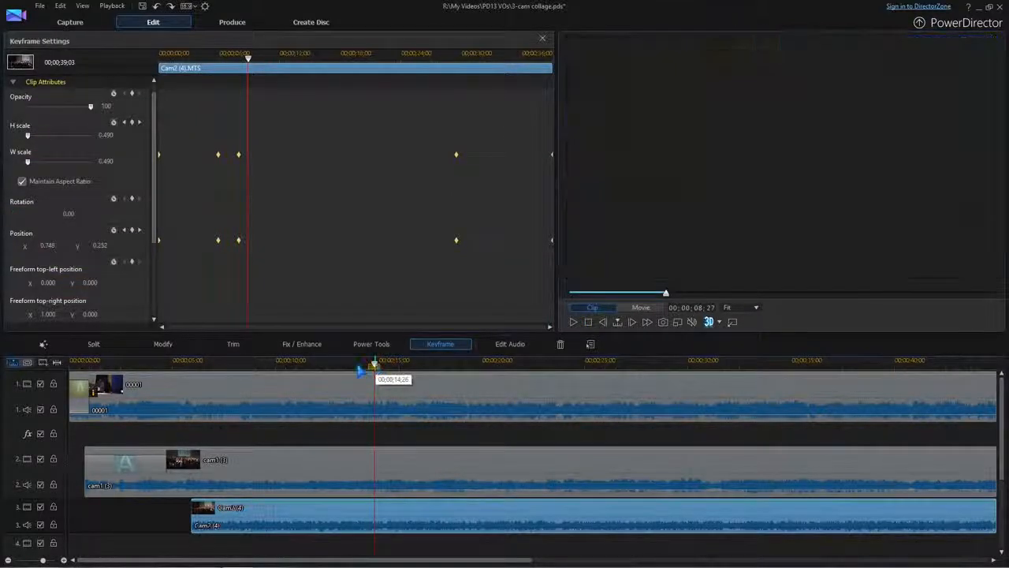
Split cam1 (3) and Cam2 (4) together at 00;00;09;27 on the timeline
left_click_drag(375, 365, 276, 376)
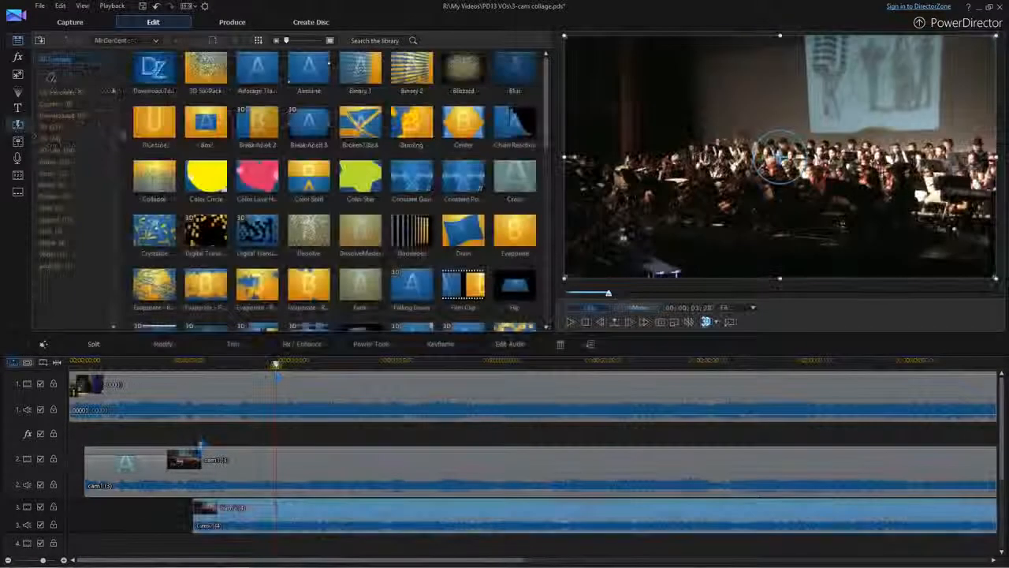
left_click_drag(203, 436, 221, 525)
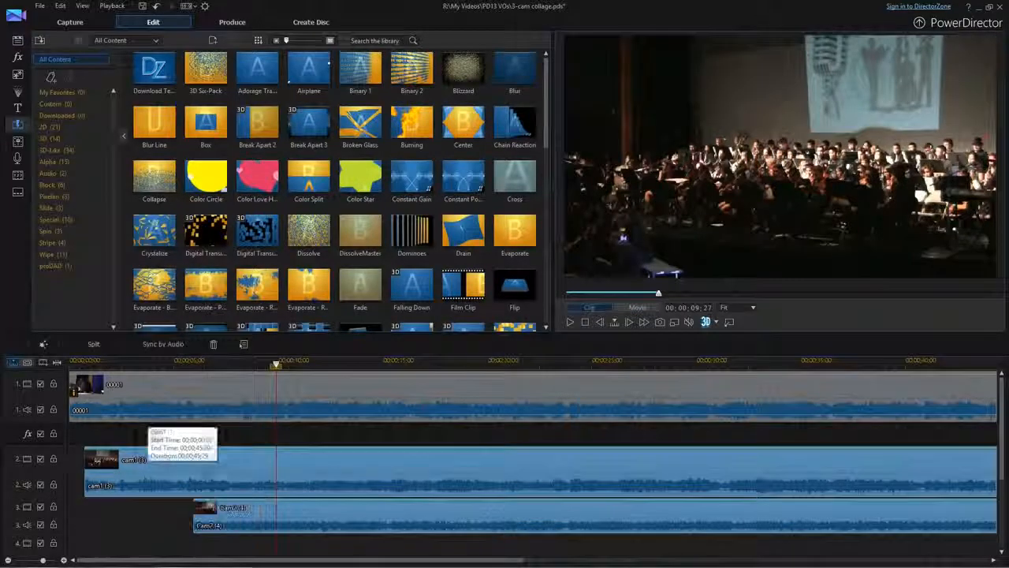
left_click(95, 344)
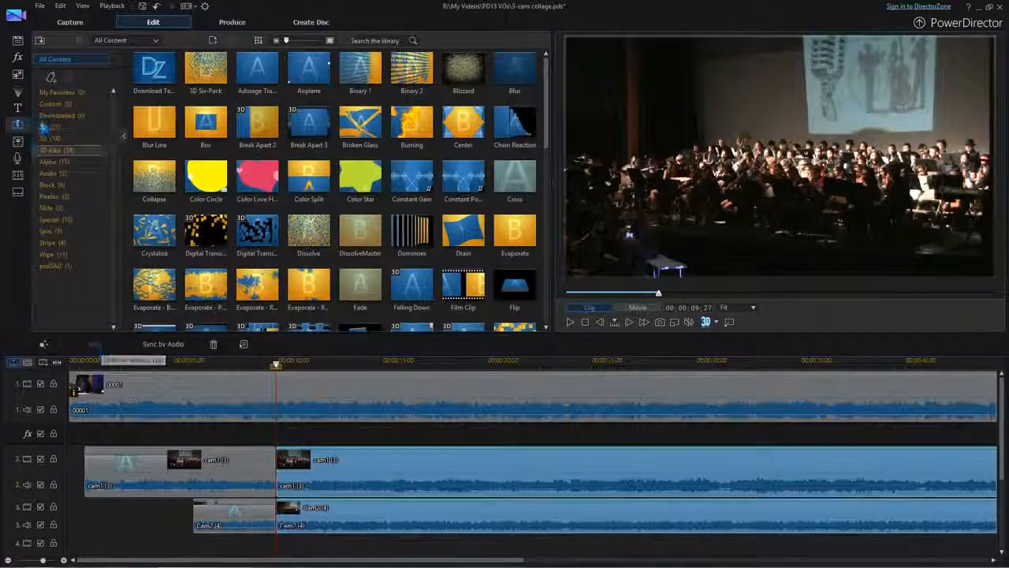
Apply the NewBlue Auto Pan effect to the second part of cam1 (3) and open its effect settings
left_click(18, 58)
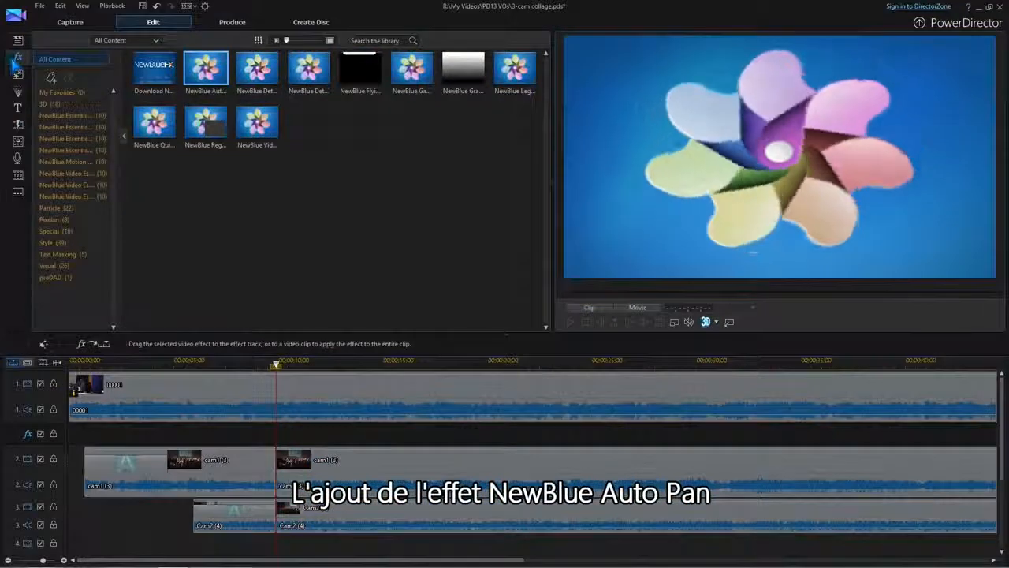
left_click_drag(209, 67, 302, 463)
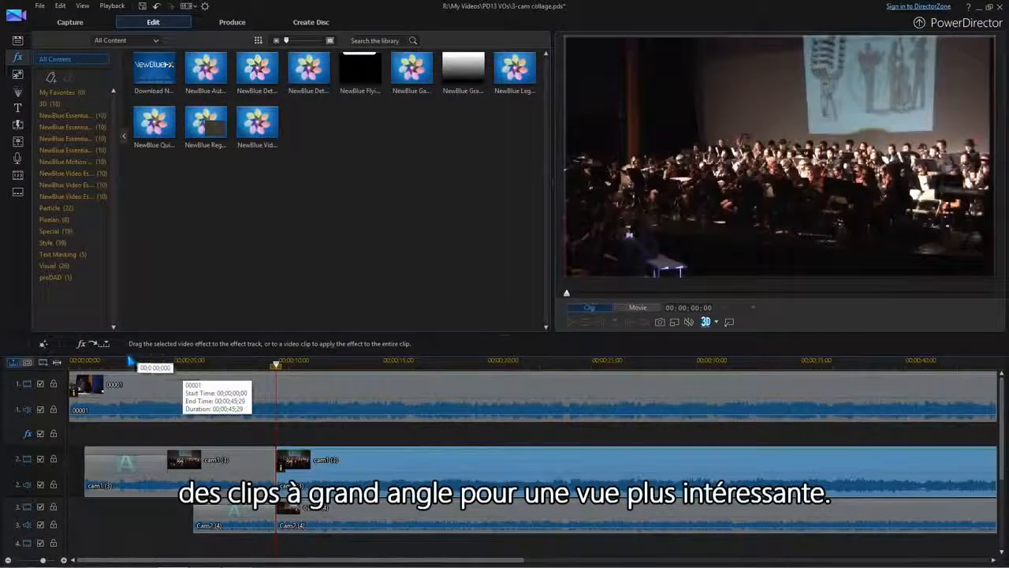
left_click(93, 343)
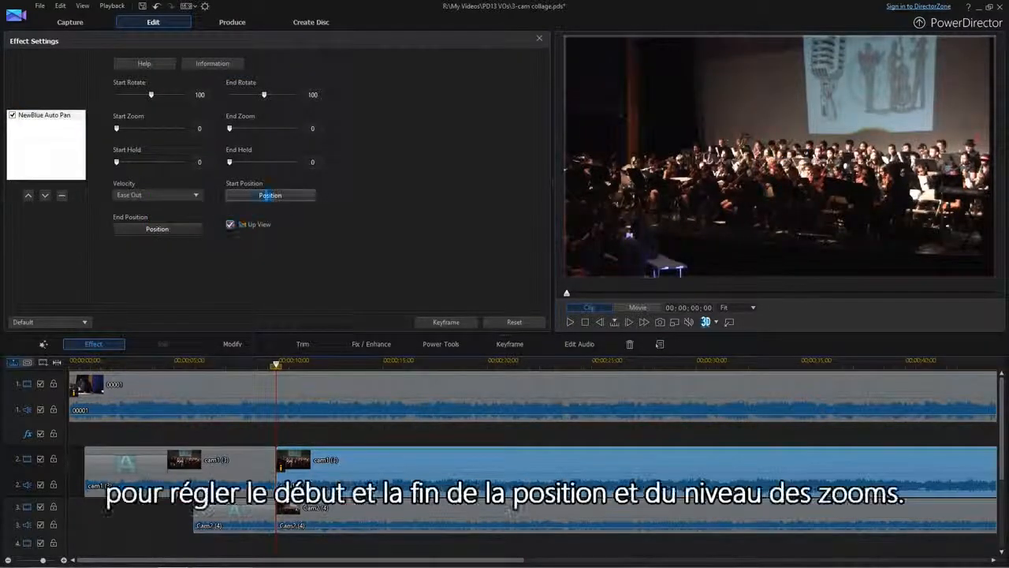
Set the Auto Pan start position to a zoomed-in frame over the right half of the orchestra
left_click(268, 195)
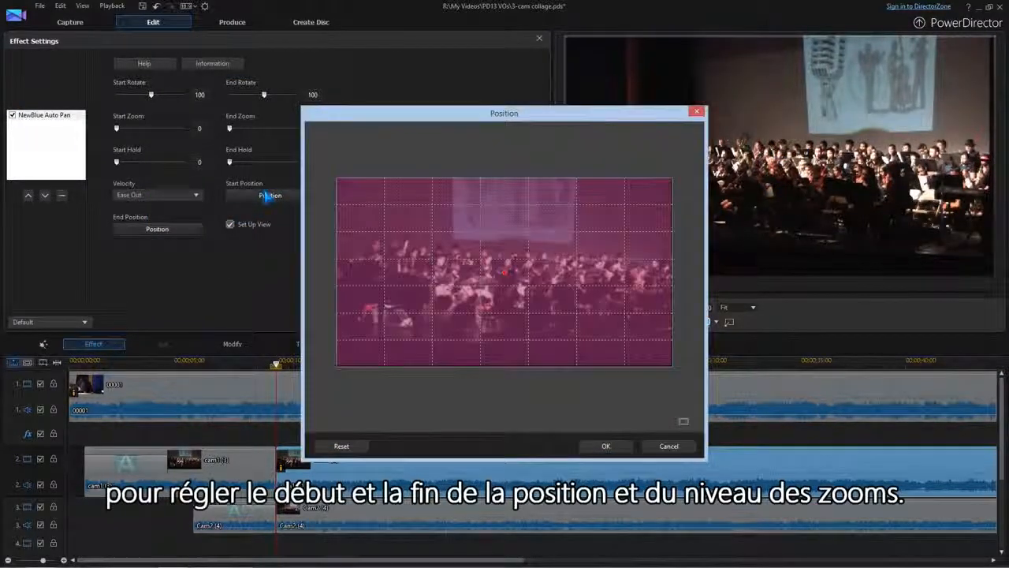
left_click_drag(491, 269, 599, 299)
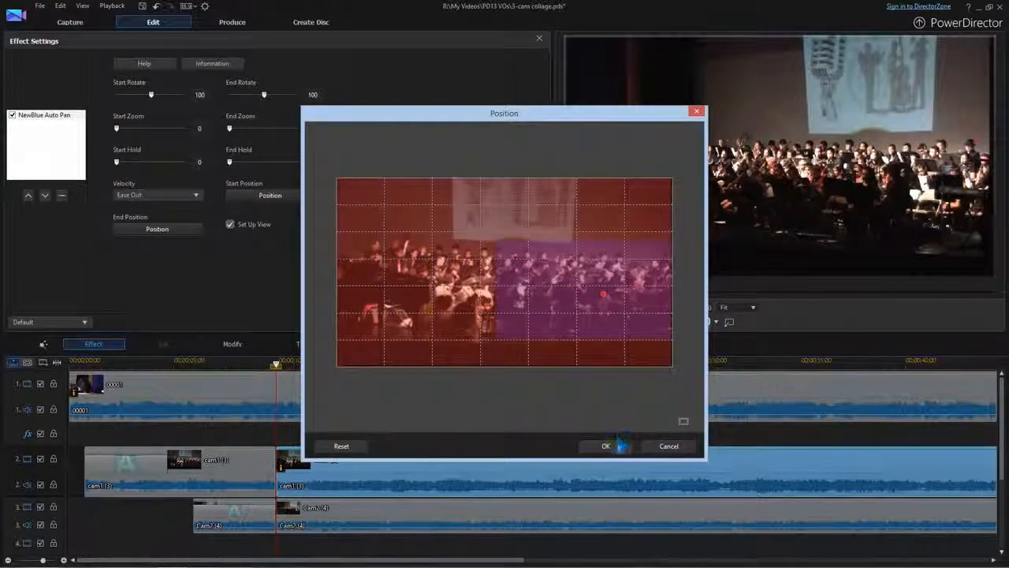
left_click(606, 446)
Set the Auto Pan end position to a zoomed-in frame over the left side of the orchestra
left_click(156, 233)
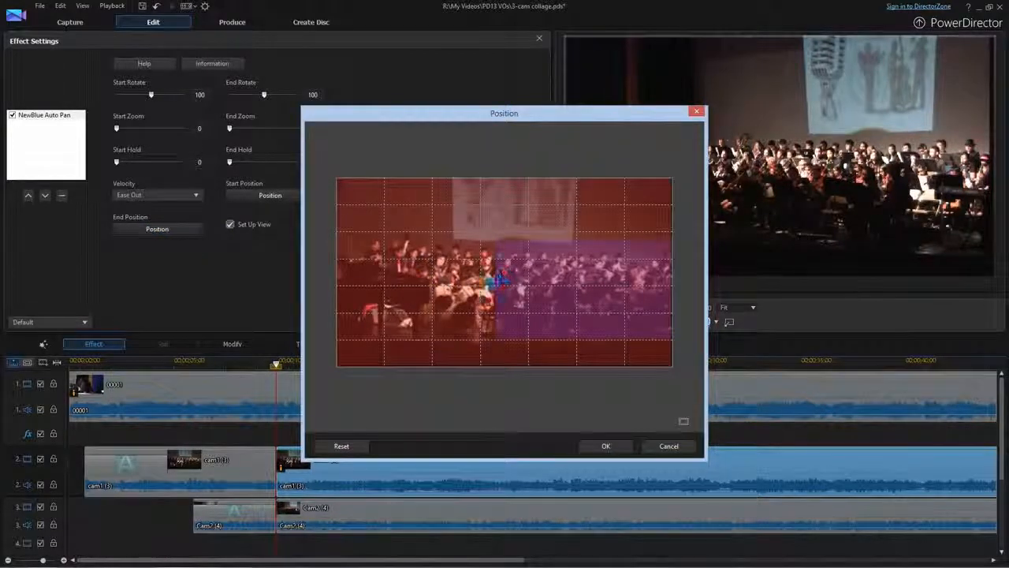
scroll(466, 282, "up", 5)
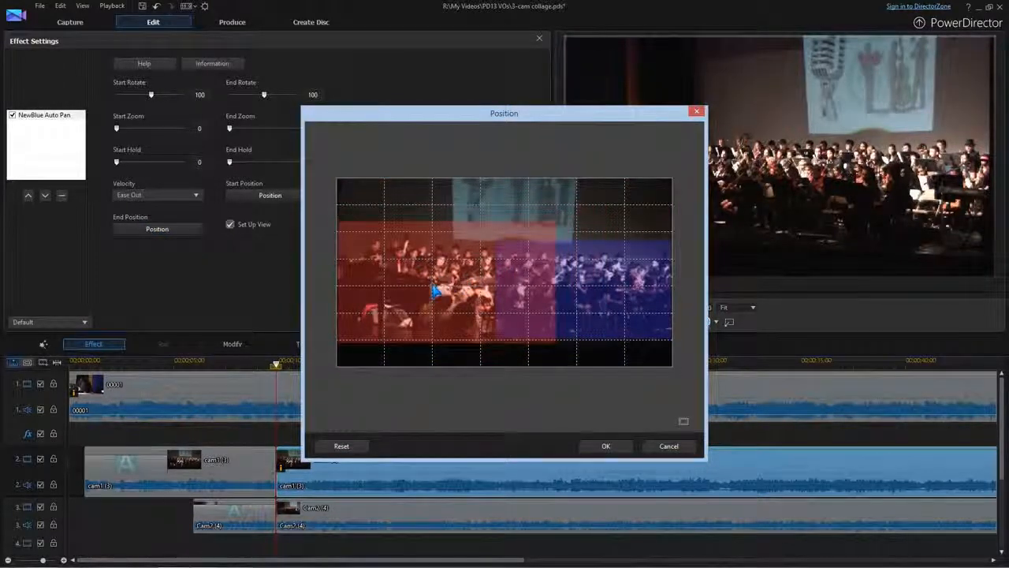
scroll(434, 292, "up", 1)
left_click(605, 446)
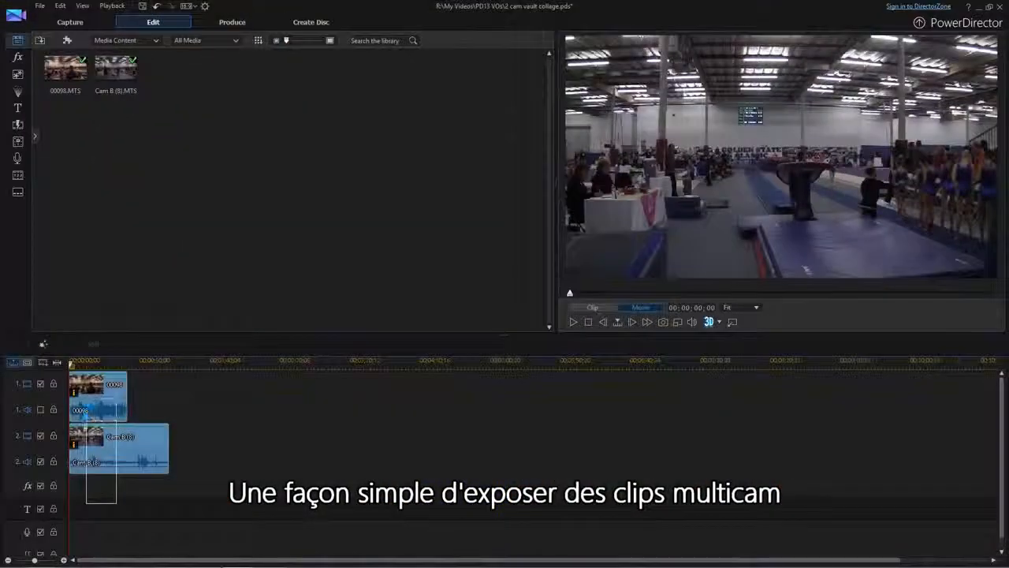
Select the 00098 and Cam B (8) clips on the timeline and synchronize them by audio
left_click_drag(86, 404, 85, 397)
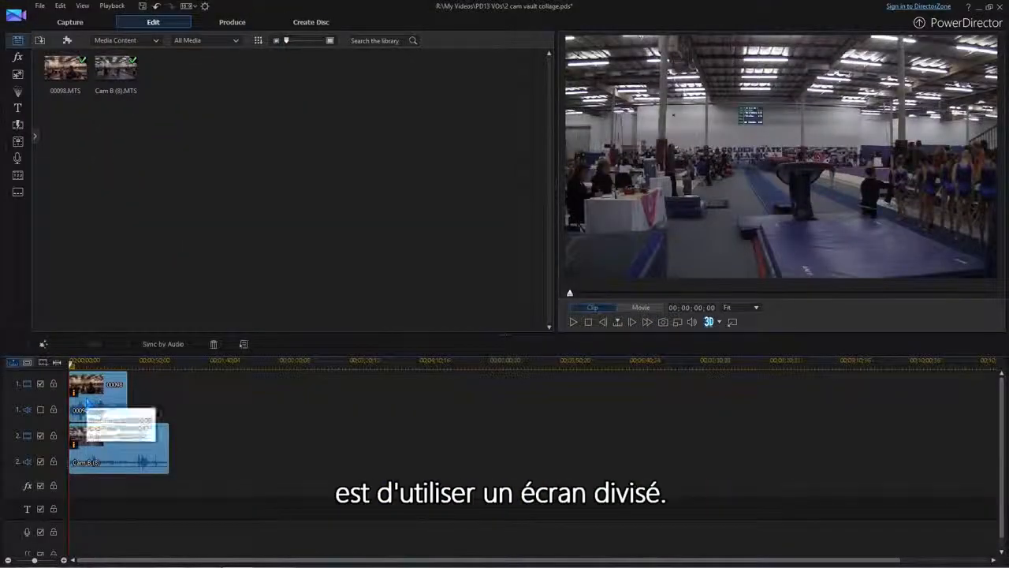
left_click(166, 346)
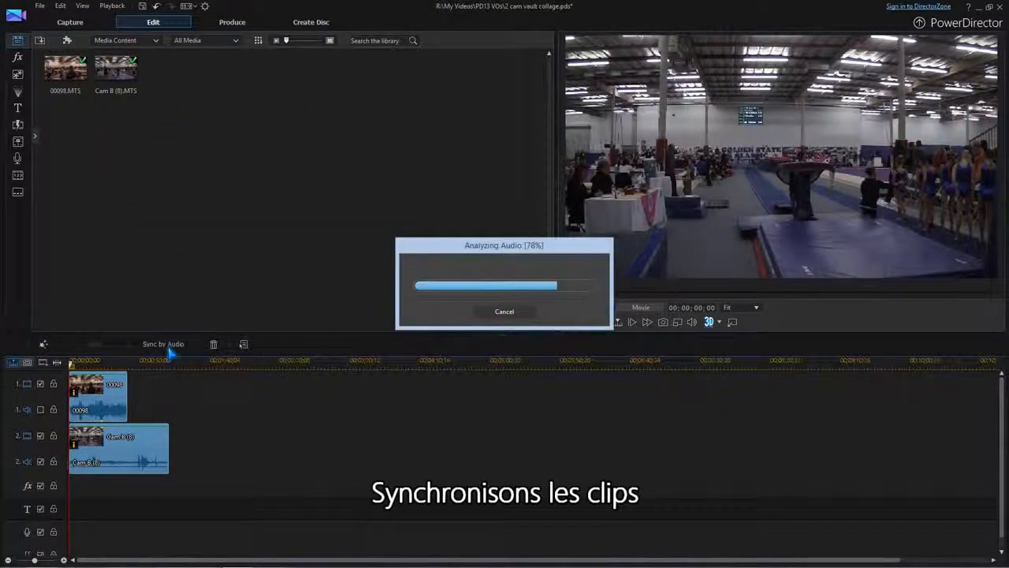
left_click(63, 560)
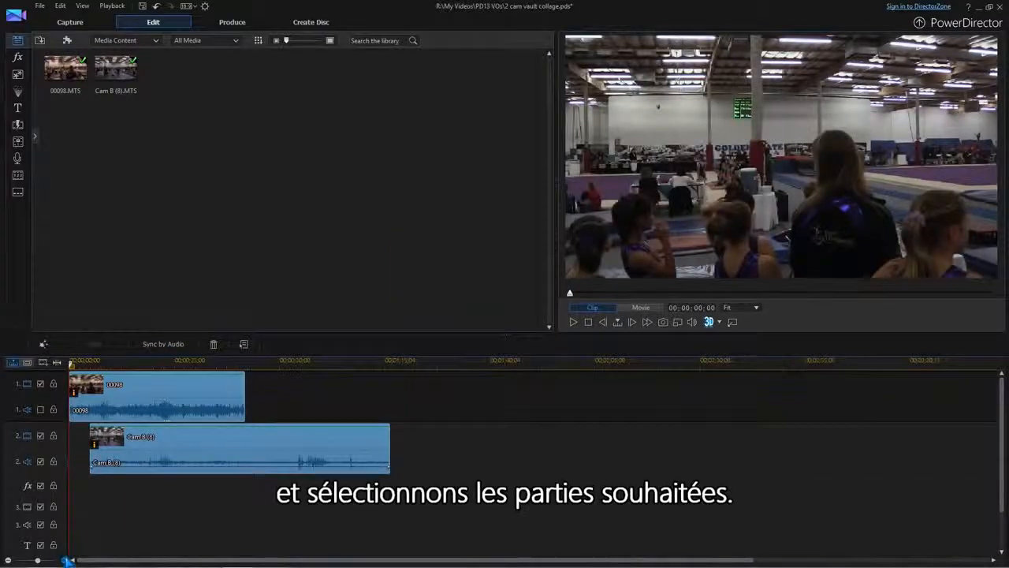
left_click(63, 561)
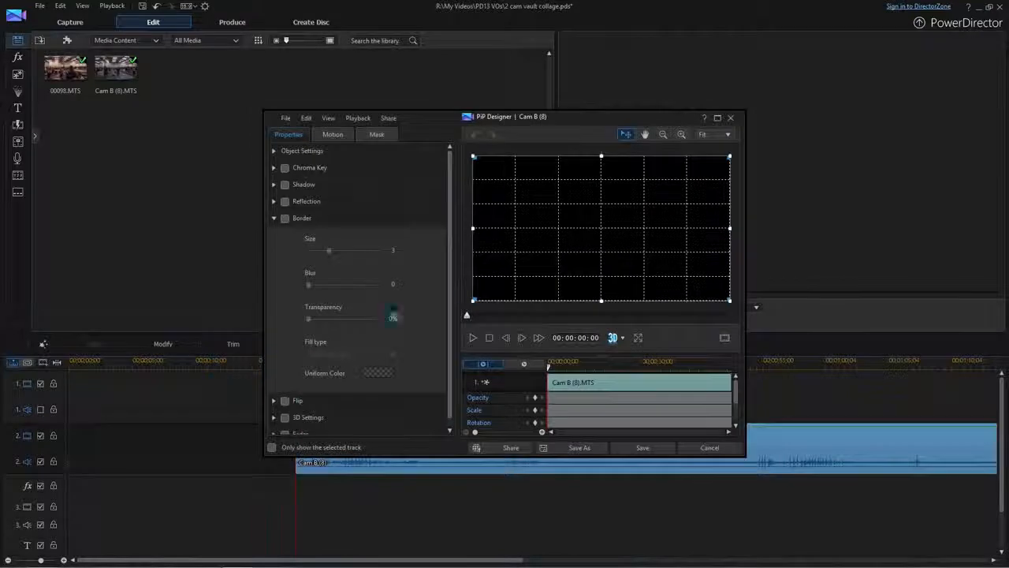
Shift the Cam B (8) picture leftward in PiP Designer and apply a rectangular mask so it covers the frame's left half
left_click_drag(633, 236, 547, 238)
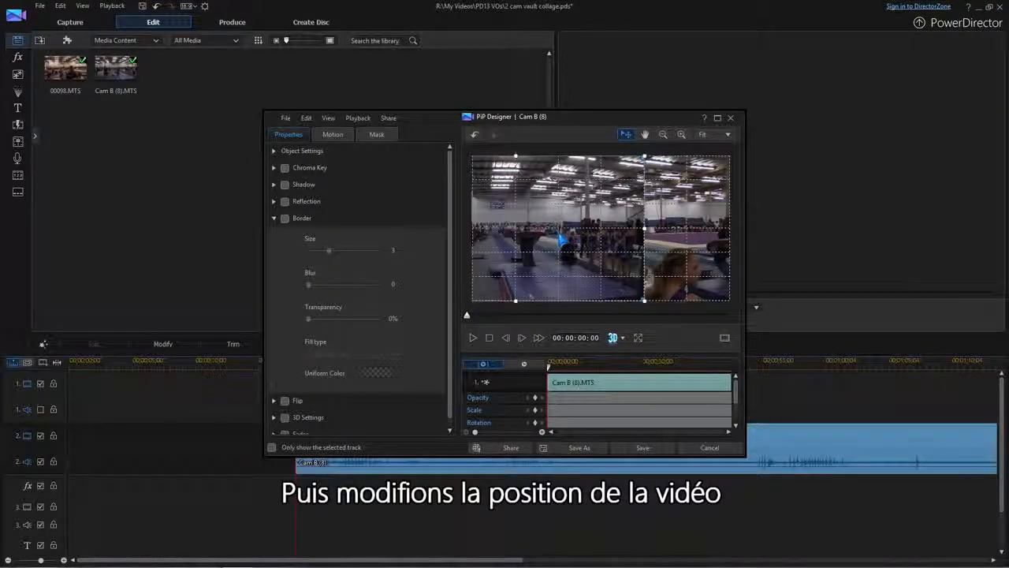
left_click(374, 135)
left_click(357, 204)
left_click_drag(592, 237, 582, 238)
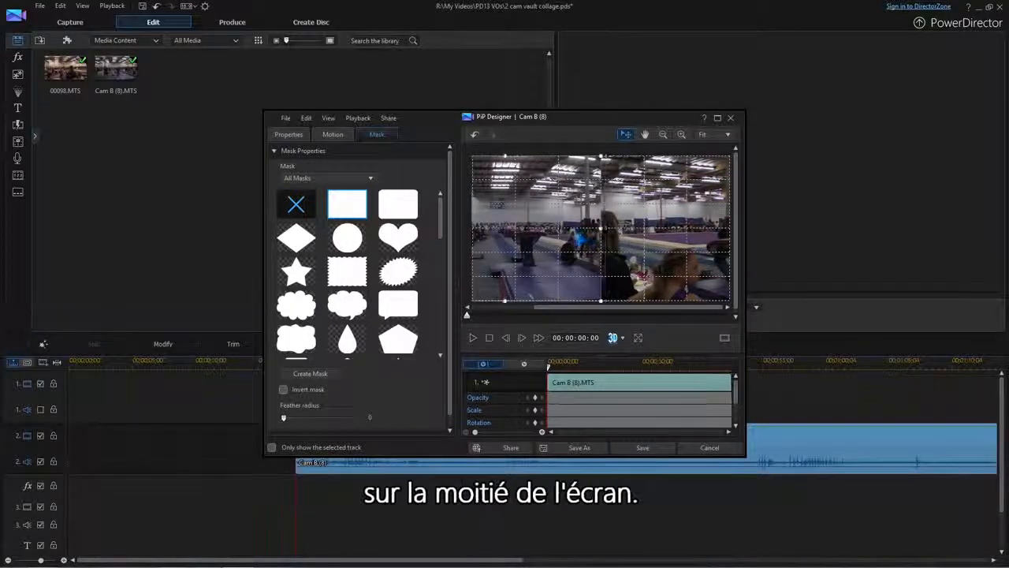
left_click(643, 448)
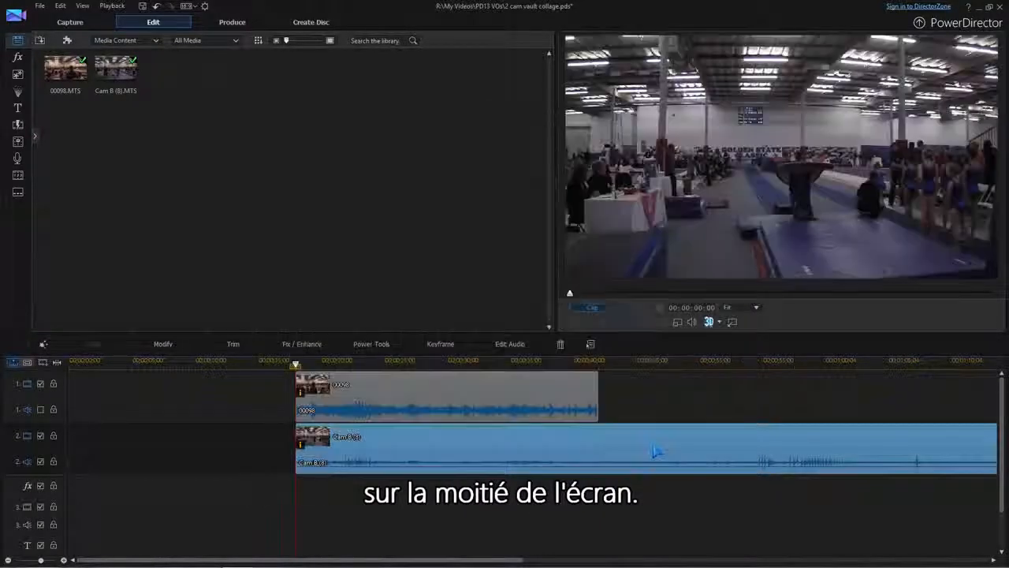
Shift the 00098 picture rightward in PiP Designer to center its action in the right half of the frame, and preview the split screen
left_click(528, 384)
left_click(573, 322)
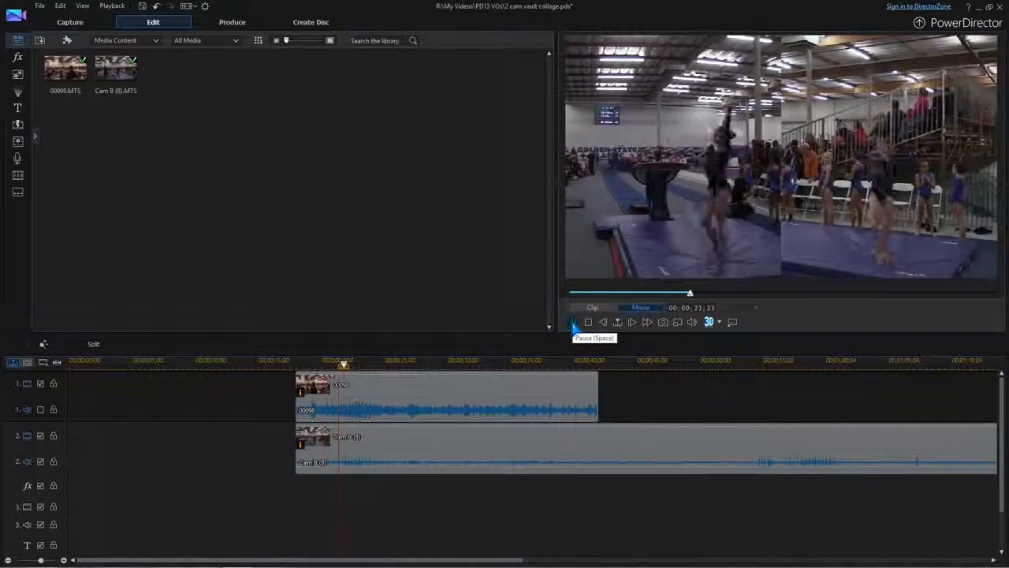
left_click(473, 390)
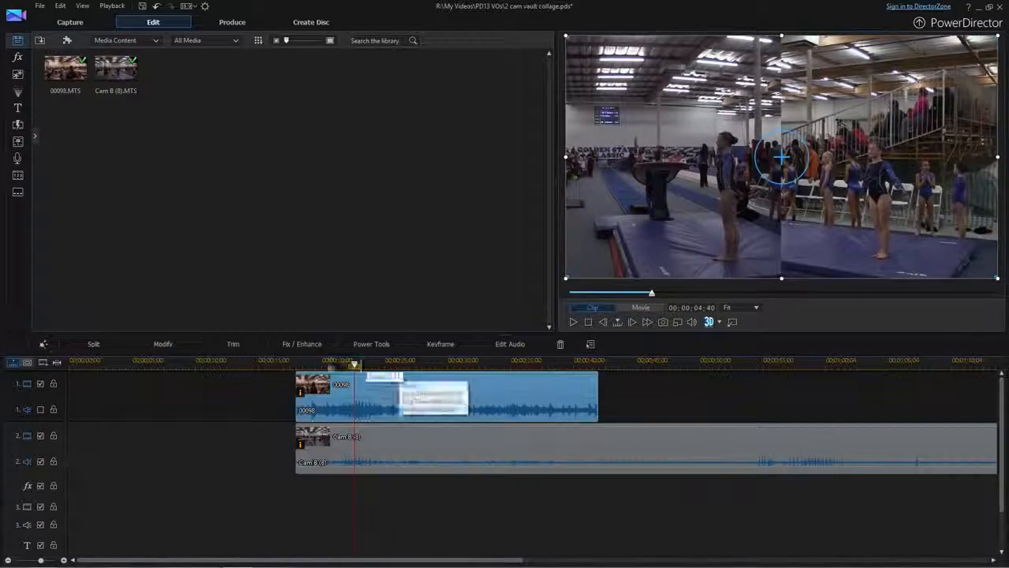
left_click(160, 346)
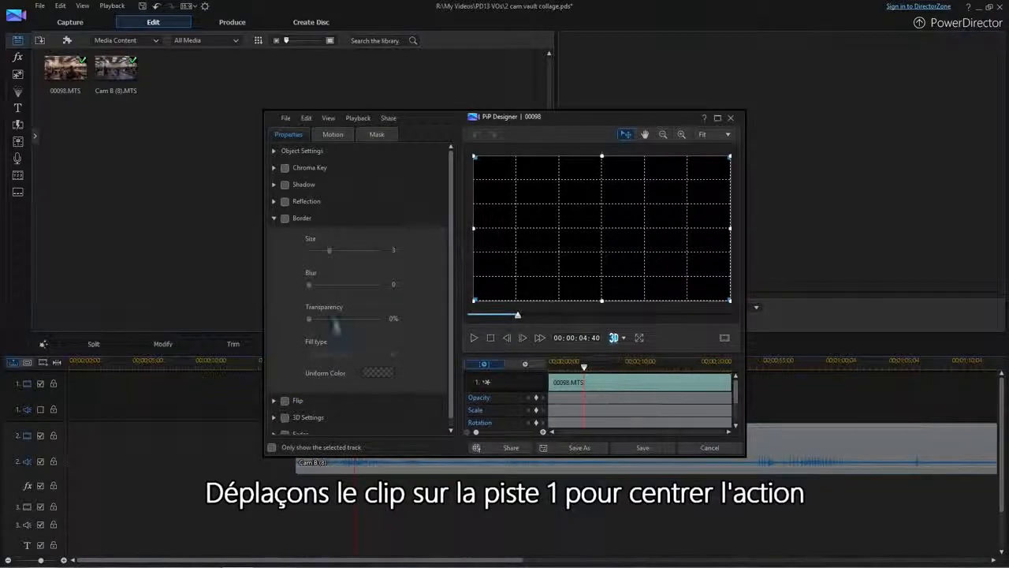
left_click_drag(658, 243, 699, 244)
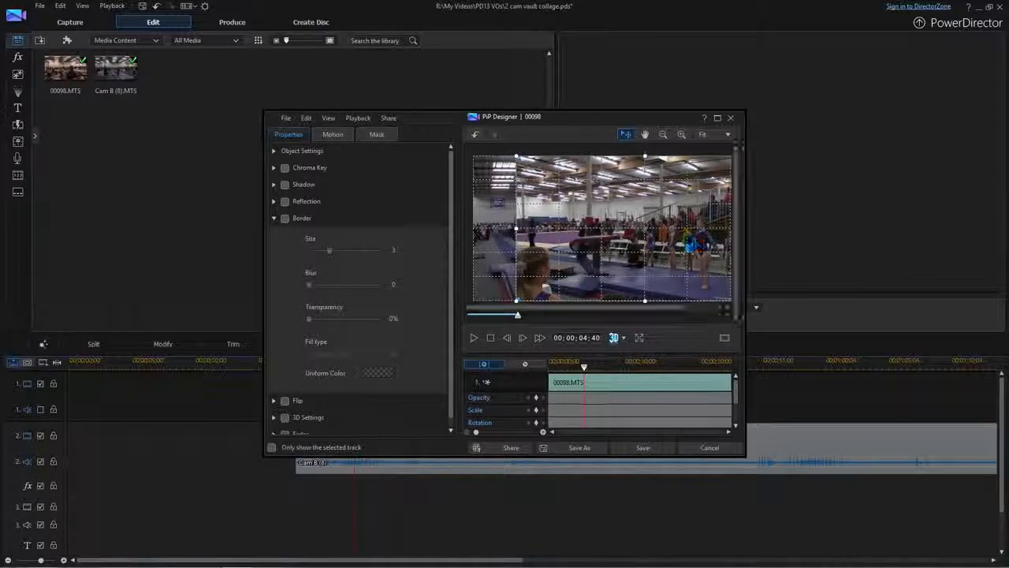
left_click(641, 451)
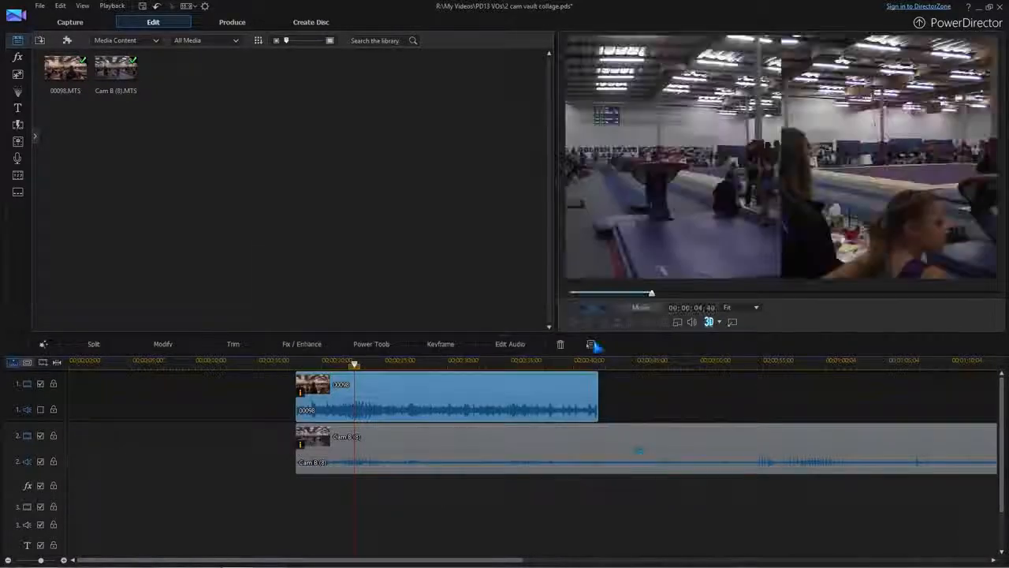
left_click(573, 322)
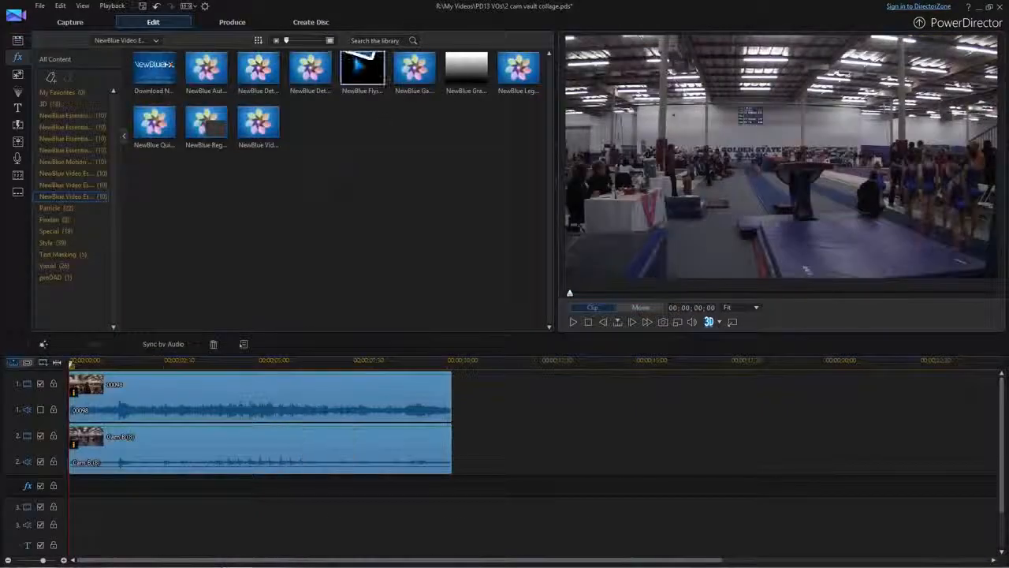
Apply the NewBlue Flying PiP effect to Cam B (8) and disable its animation
left_click_drag(361, 70, 163, 451)
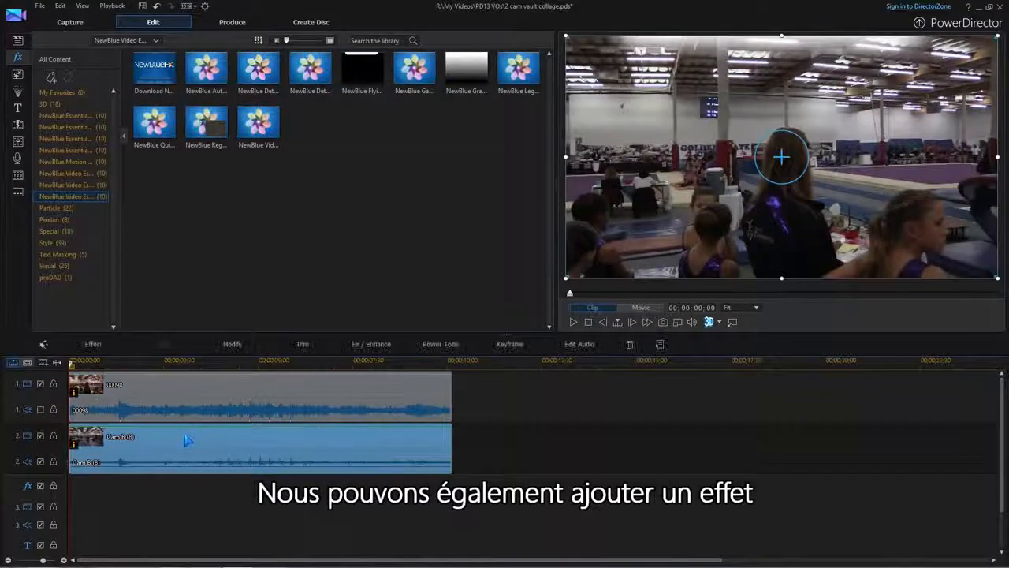
left_click(114, 346)
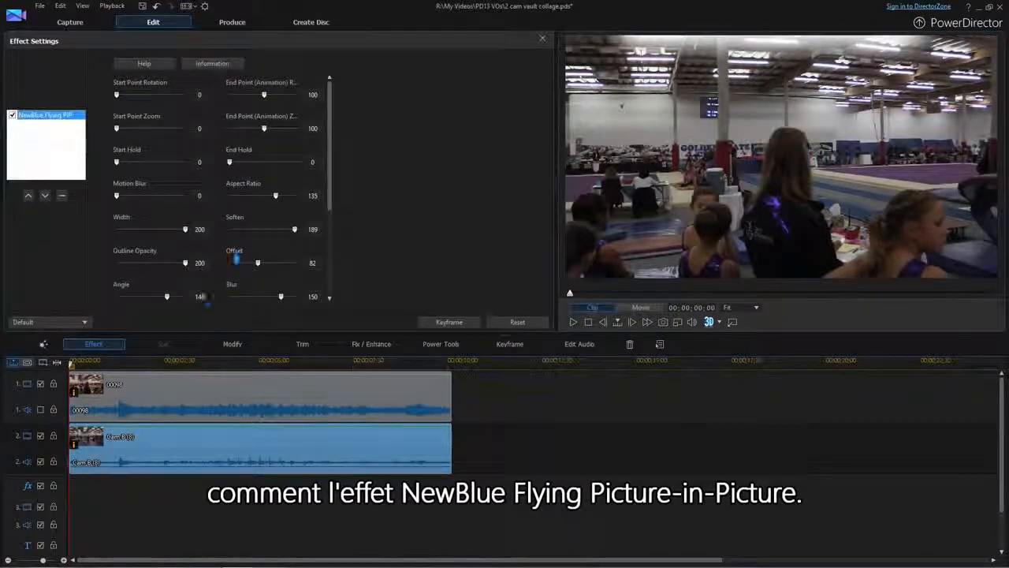
left_click_drag(330, 172, 344, 288)
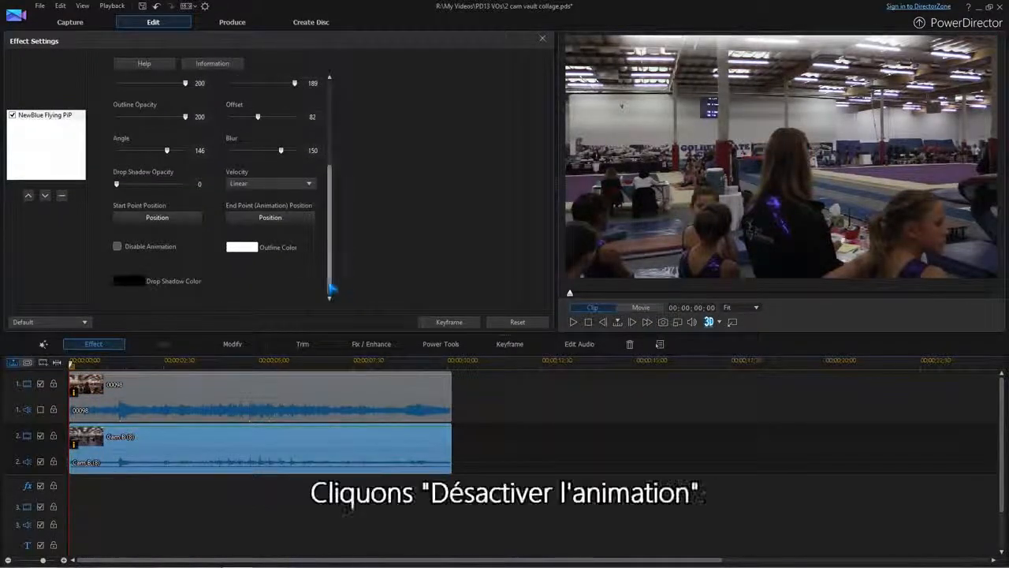
left_click(117, 247)
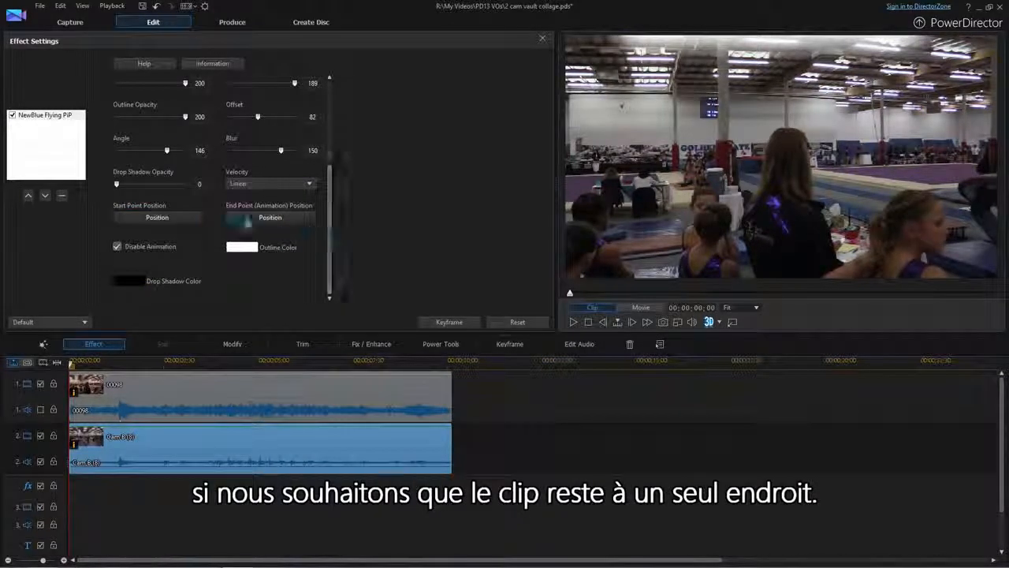
Set the Flying PiP start point position so the picture covers the frame's left half, and open the outline color
left_click(175, 219)
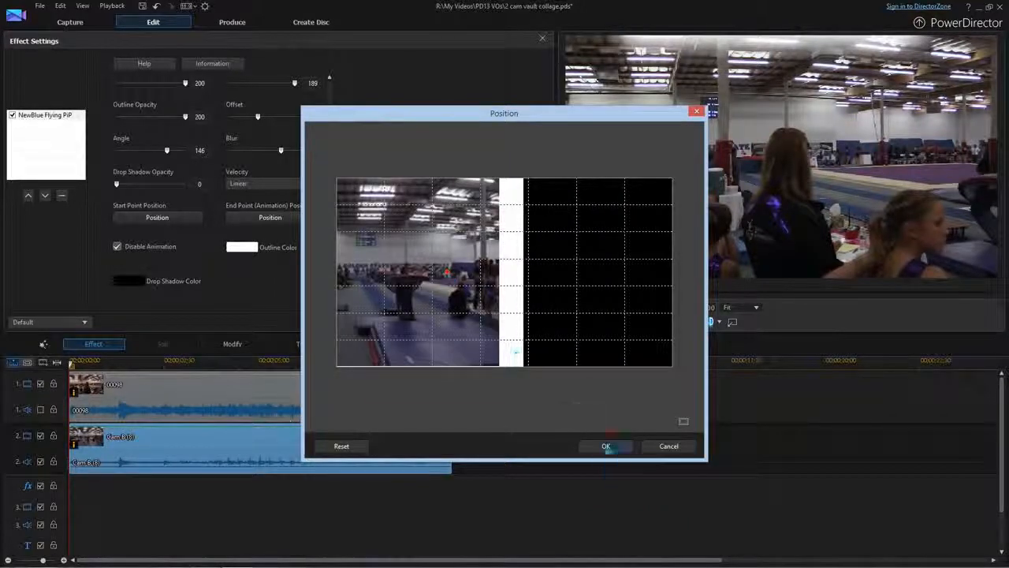
left_click(605, 446)
left_click(253, 249)
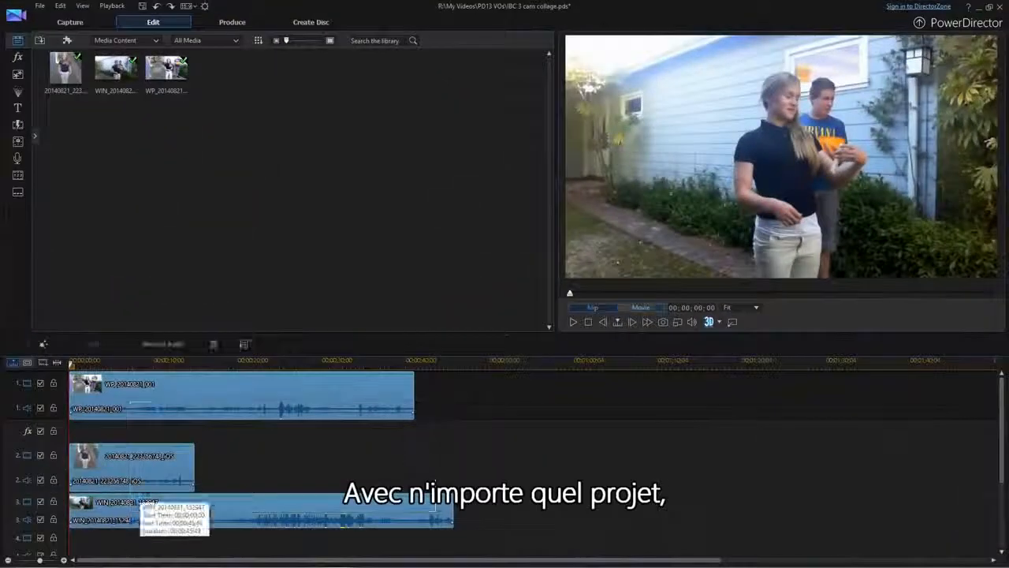
Synchronize the selected WP_20140821_001, 20140821_223256748_iOS and WIN_20140821_152947 clips by audio
left_click(161, 345)
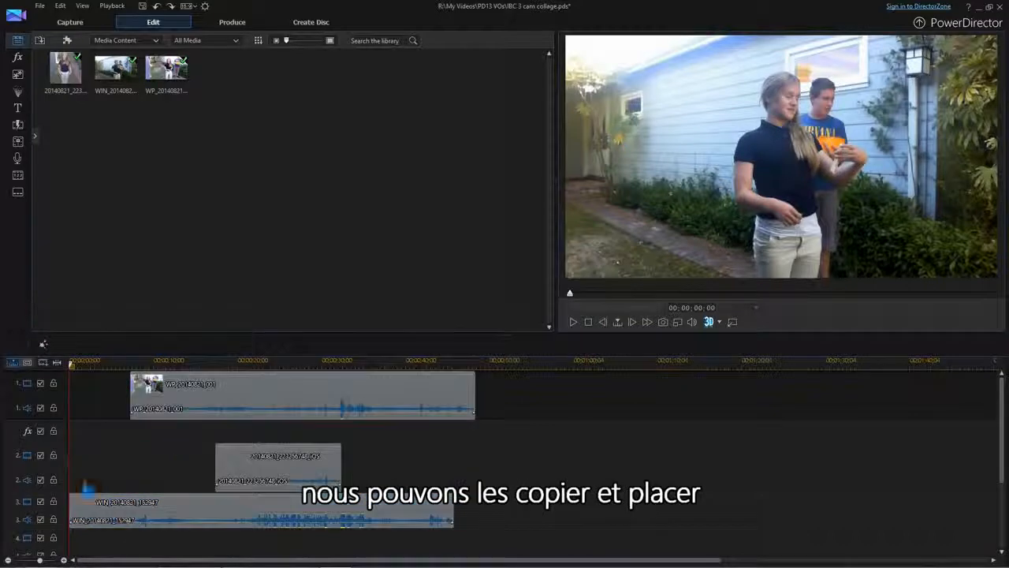
left_click(8, 560)
left_click(8, 561)
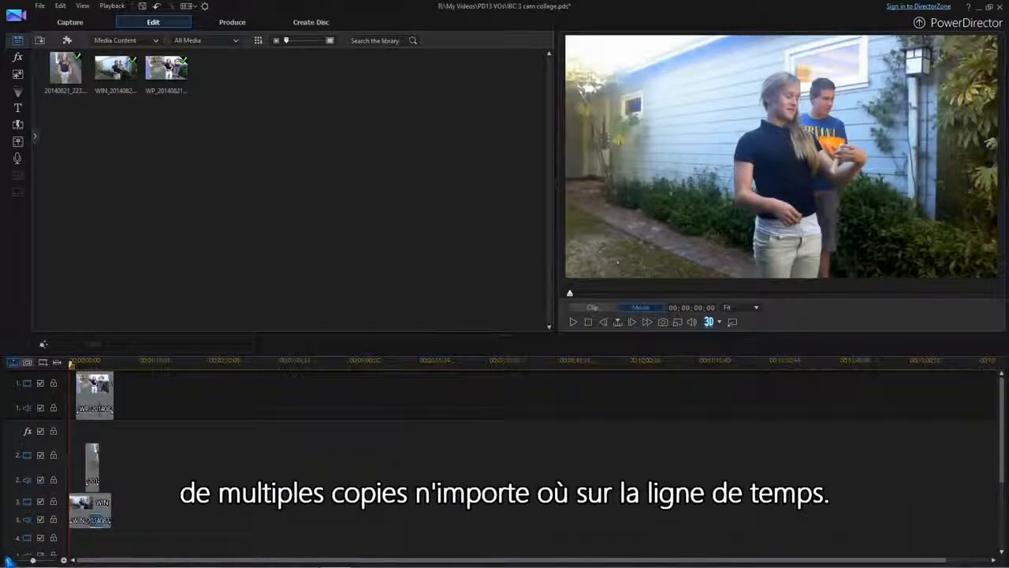
Copy the three synchronized clips together, paste them after the originals and move the copy to start at about 00;02;23 on track 1
left_click(100, 527)
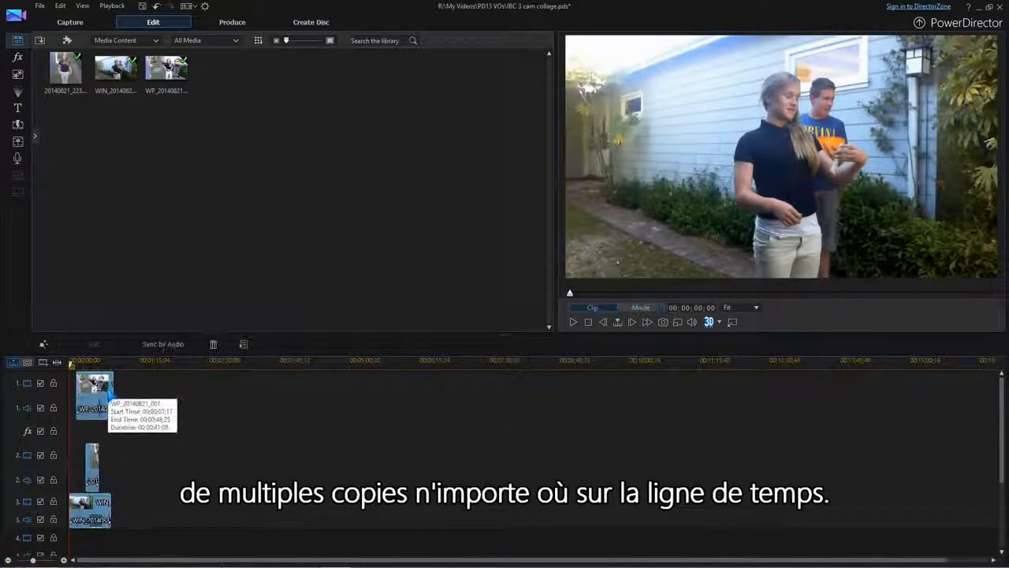
right_click(103, 391)
left_click(208, 33)
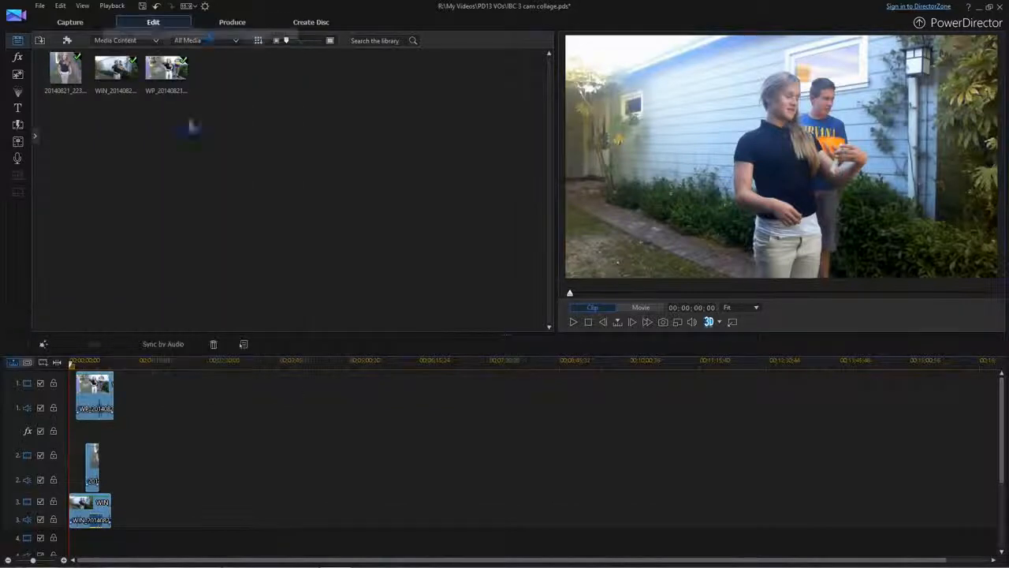
right_click(165, 387)
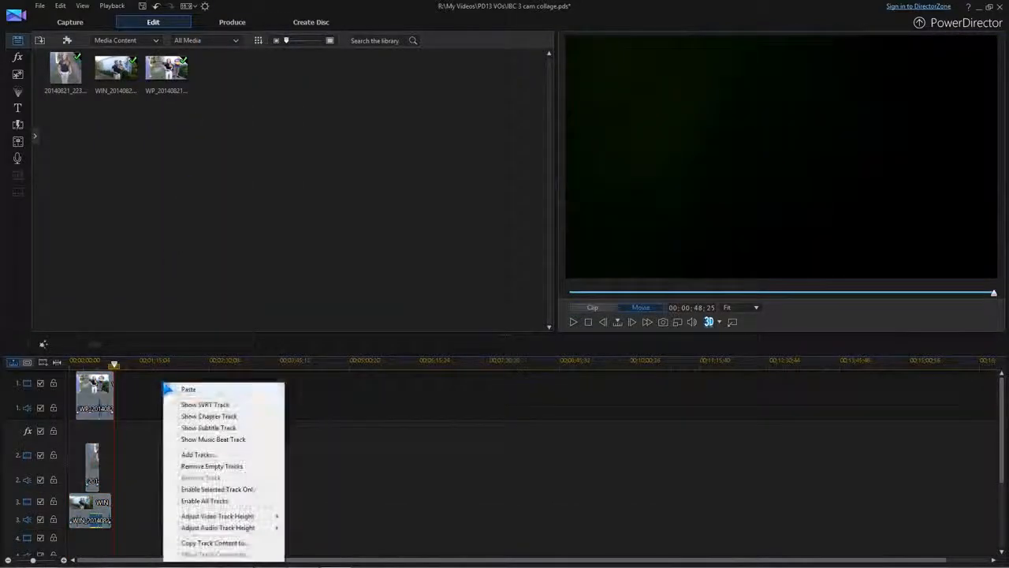
left_click(177, 389)
left_click_drag(161, 386, 260, 388)
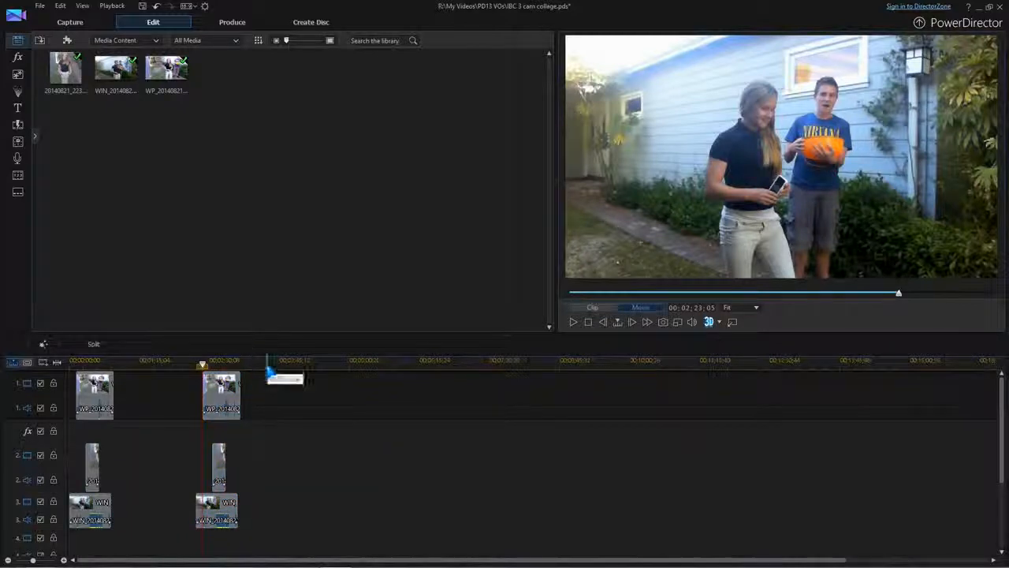
Paste a second copy of the three synchronized clips after the first copy and move it further along the timeline
right_click(266, 388)
left_click(330, 218)
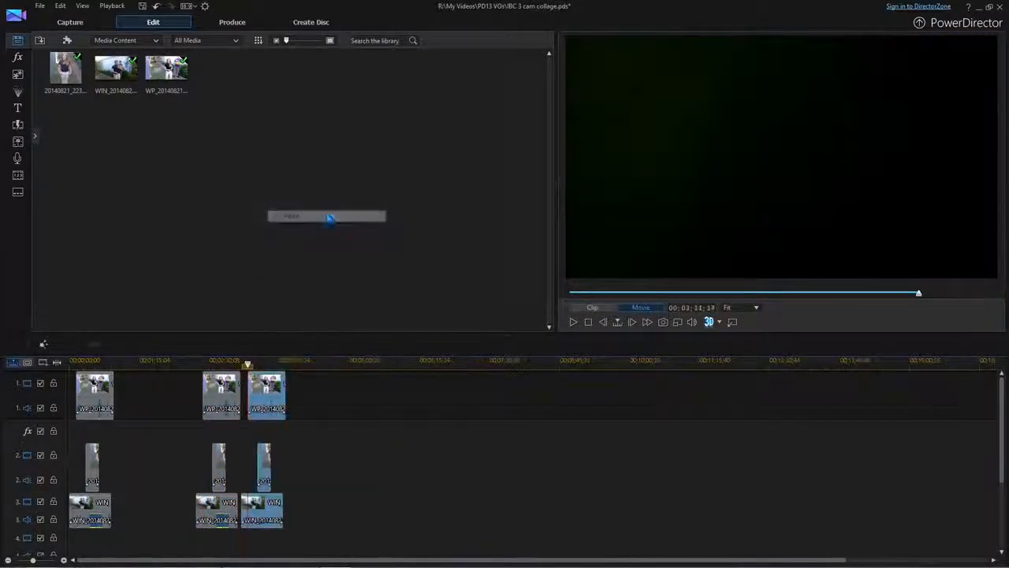
left_click_drag(271, 387, 369, 392)
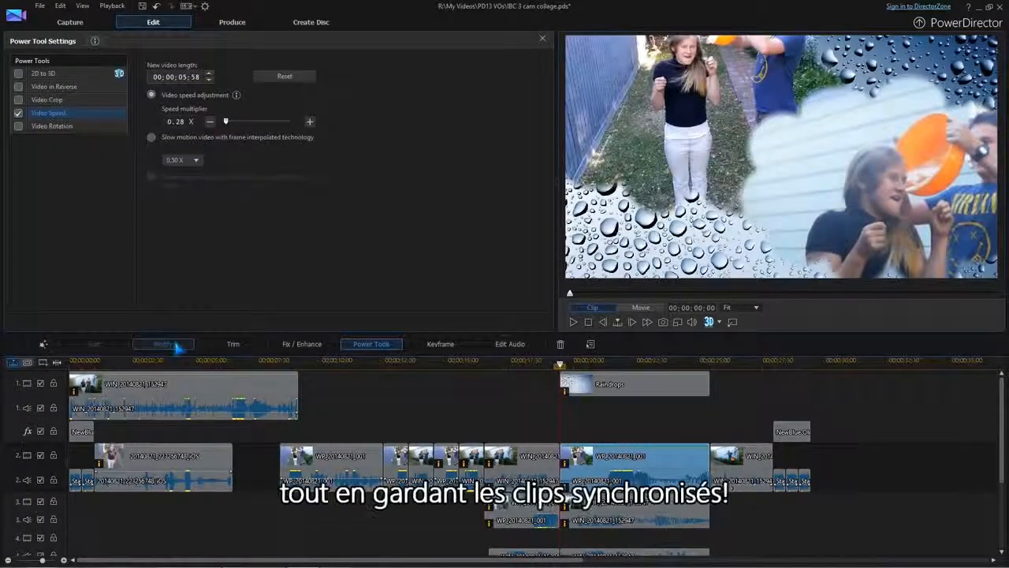
Flip the slowed WP_20140821_001 clip beneath Raindrops left to right in PiP Designer and save the change
left_click(178, 344)
left_click(324, 270)
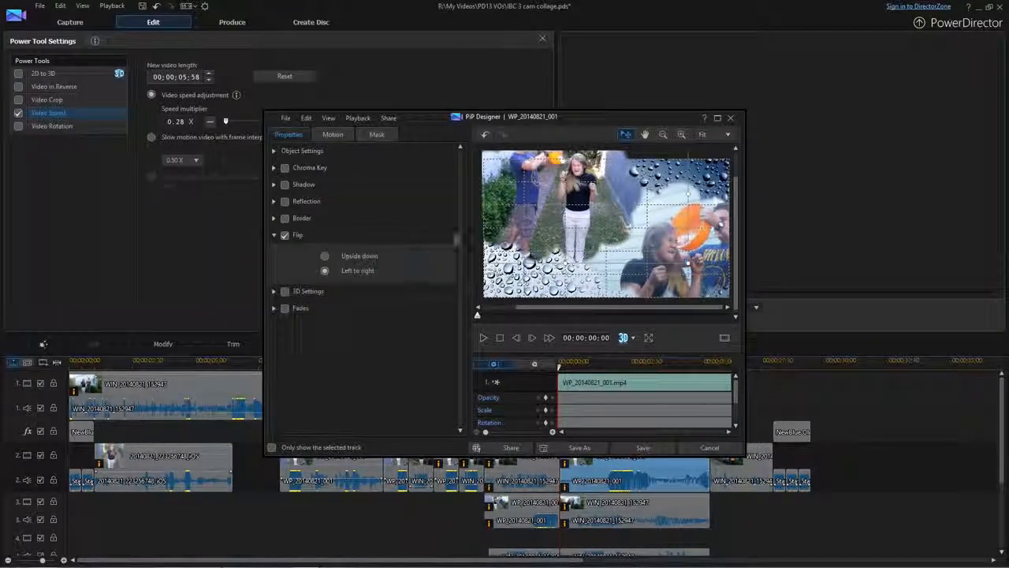
left_click(637, 449)
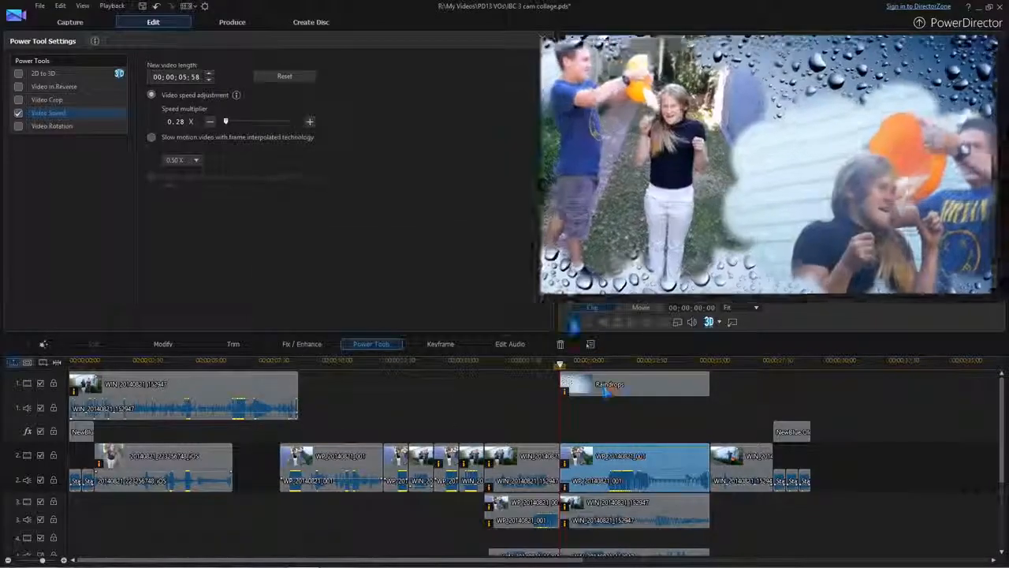